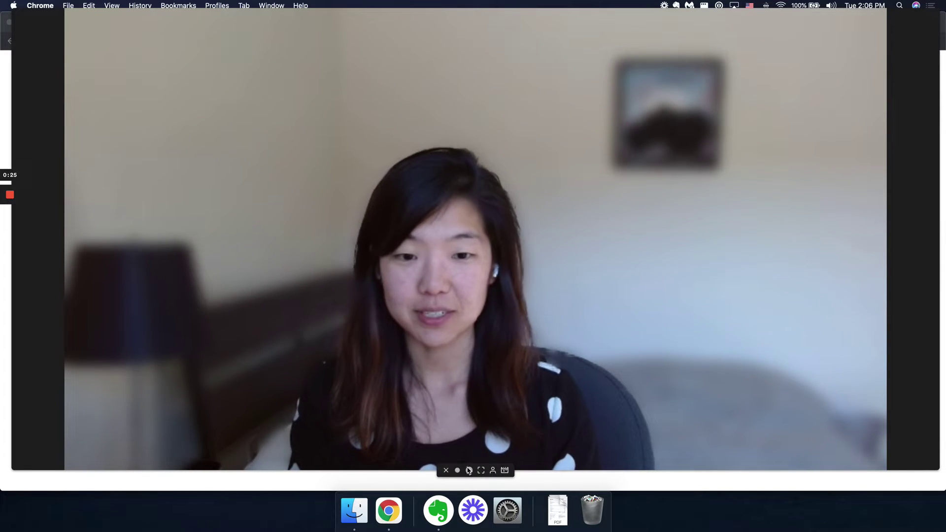
Enter the research question 'Does mindfulness improve decision-making?' into Elicit's question box
{"action": "left_click", "coordinate": [459, 474]}
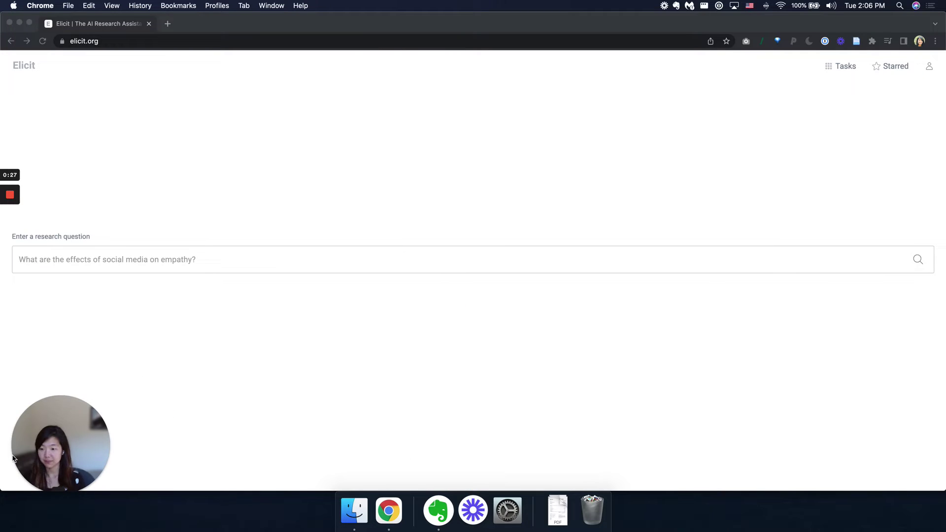
{"action": "mouse_move", "coordinate": [27, 440]}
{"action": "left_mouse_down"}
{"action": "mouse_move", "coordinate": [574, 78]}
{"action": "mouse_move", "coordinate": [636, 86]}
{"action": "left_mouse_up"}
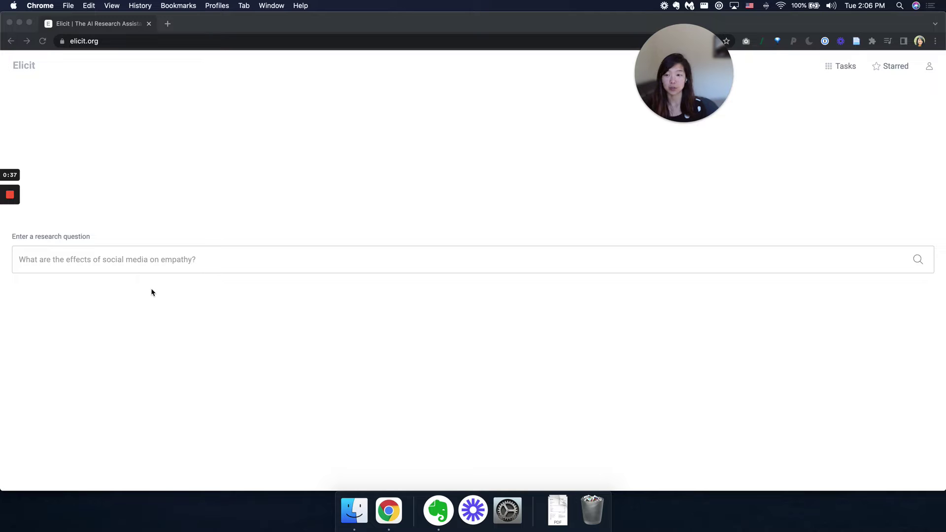
{"action": "left_click", "coordinate": [96, 260]}
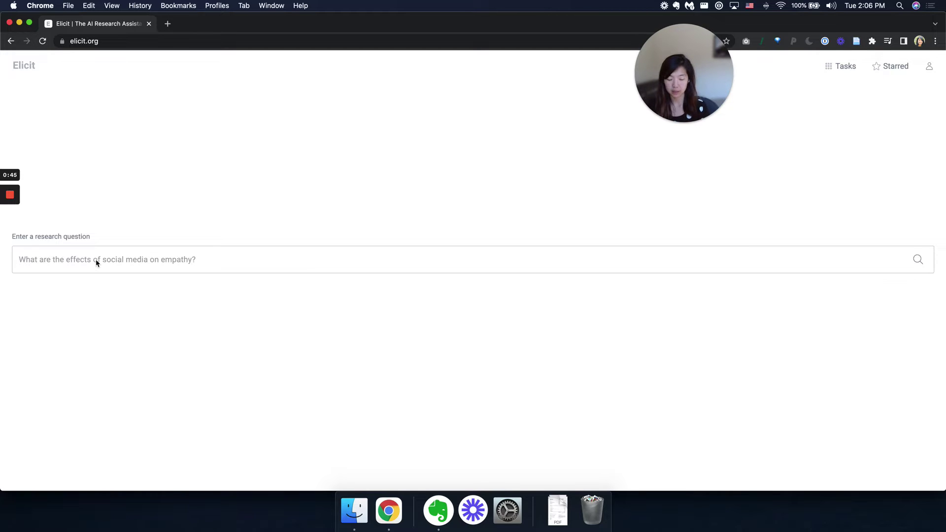
{"action": "type", "text": "Does m"}
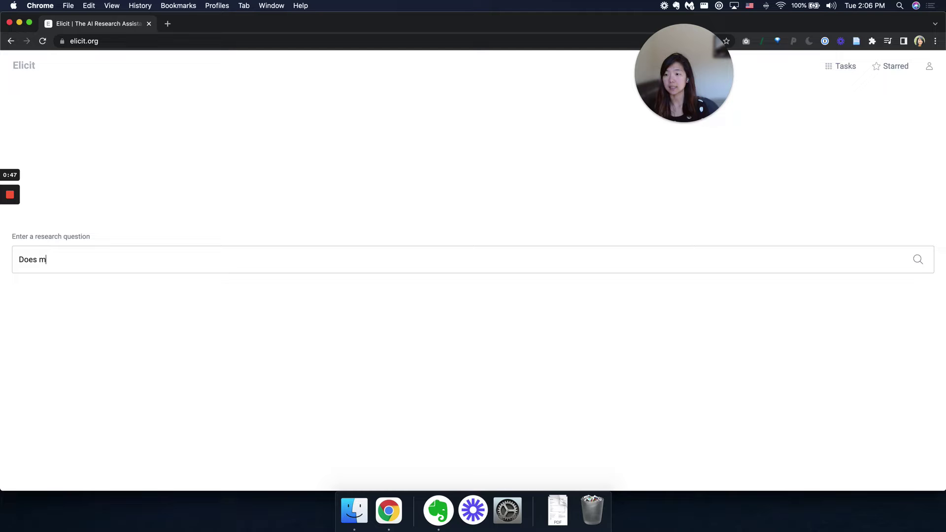
{"action": "type", "text": "indfulness improve"}
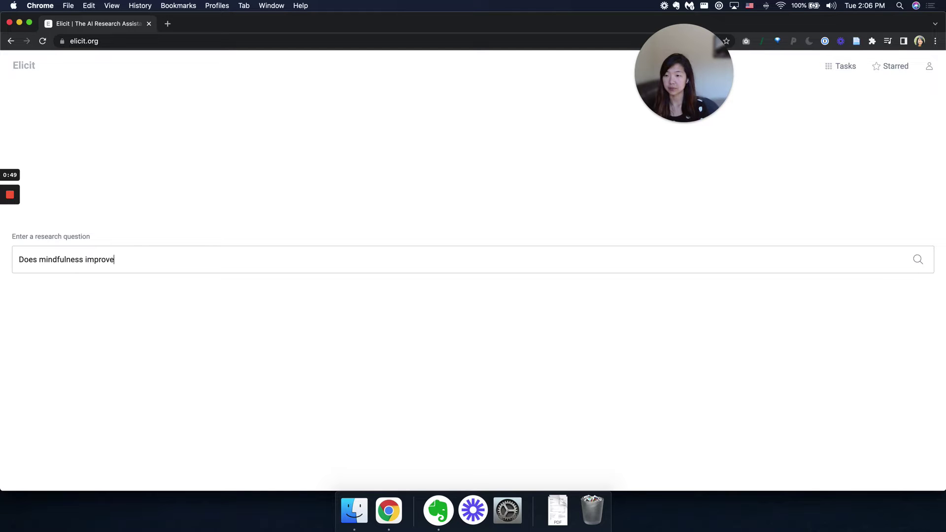
{"action": "type", "text": " decision-maki"}
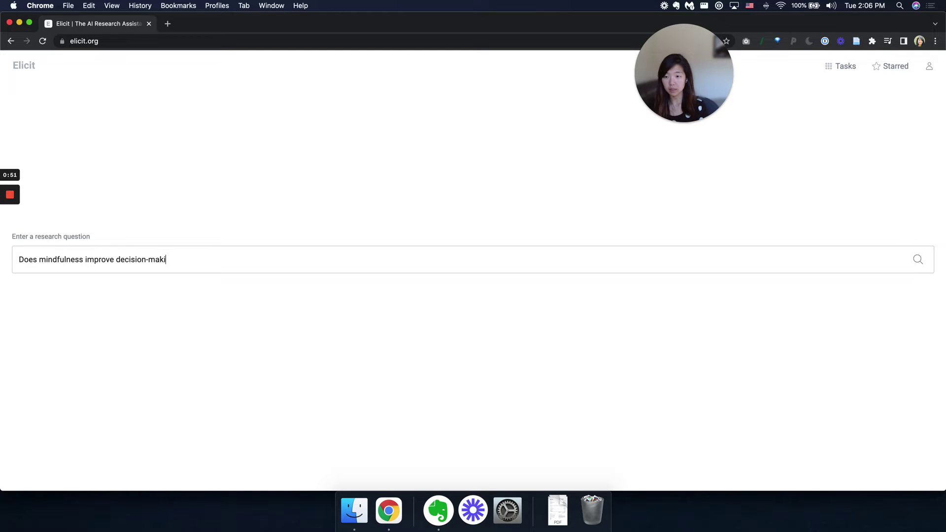
{"action": "type", "text": "ng?"}
Submit the question and let the table of main findings and paper titles load
{"action": "key", "text": "Return"}
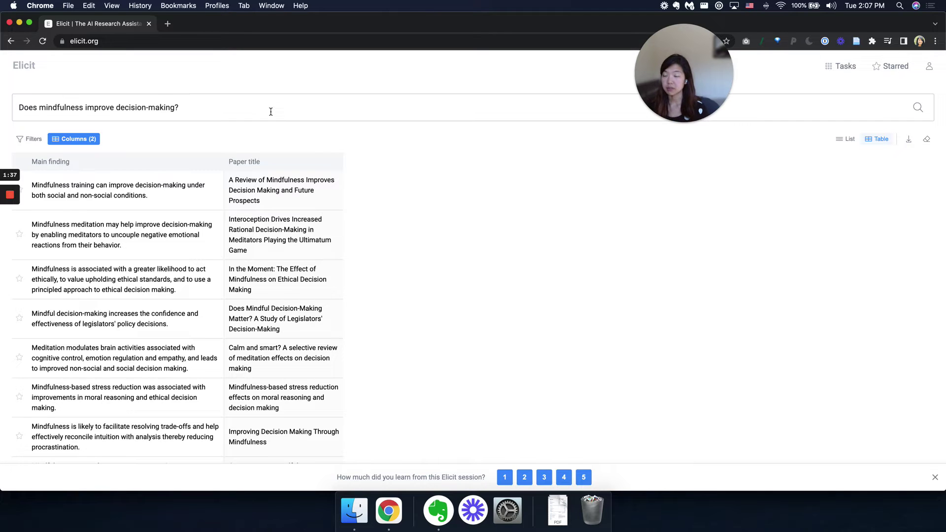
{"action": "triple_click", "coordinate": [270, 112]}
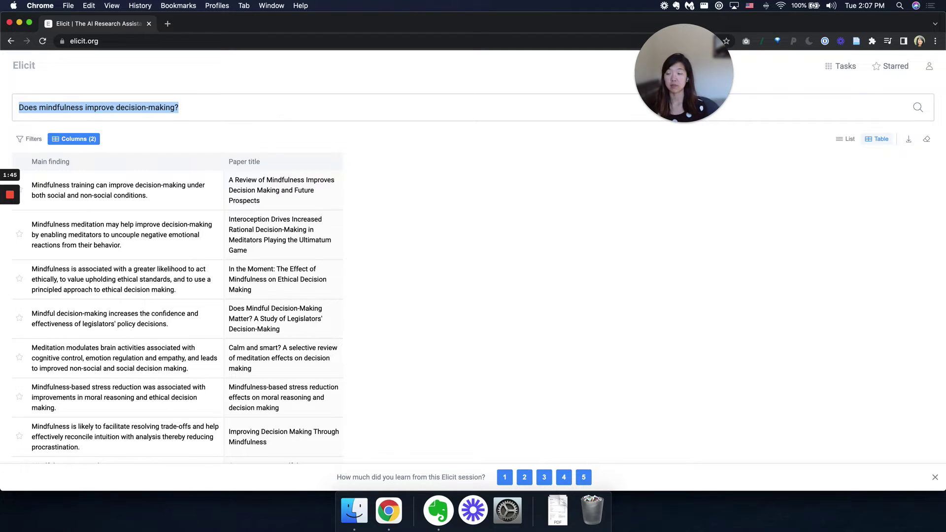
{"action": "key", "text": "Left"}
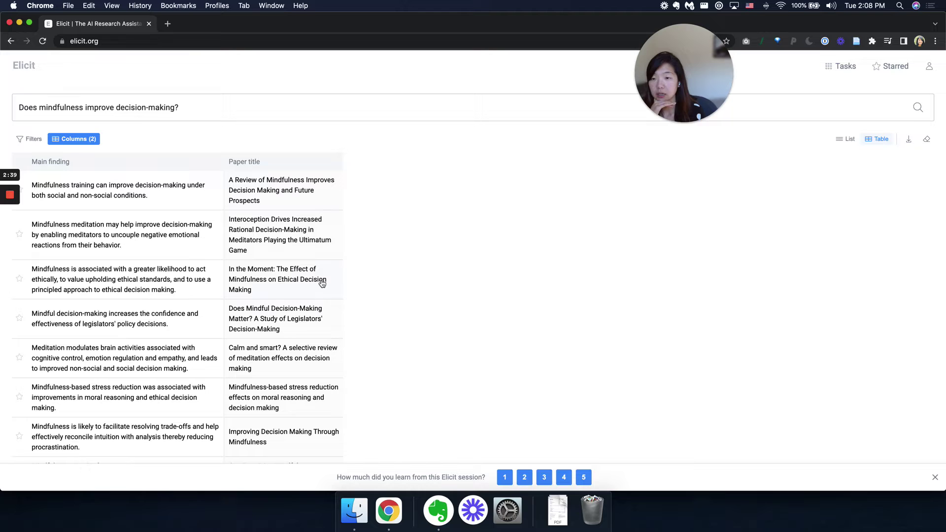
{"action": "left_click", "coordinate": [308, 196]}
{"action": "left_click", "coordinate": [275, 130]}
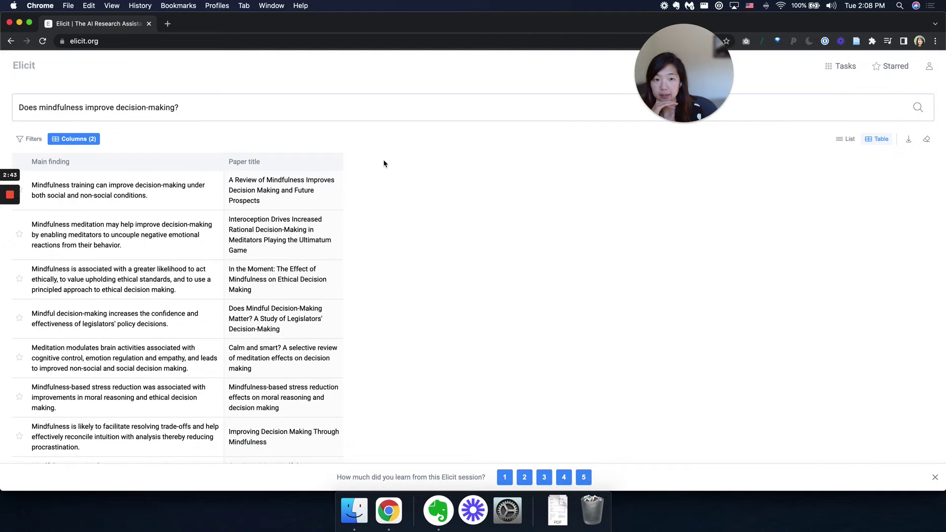
{"action": "left_click", "coordinate": [274, 190]}
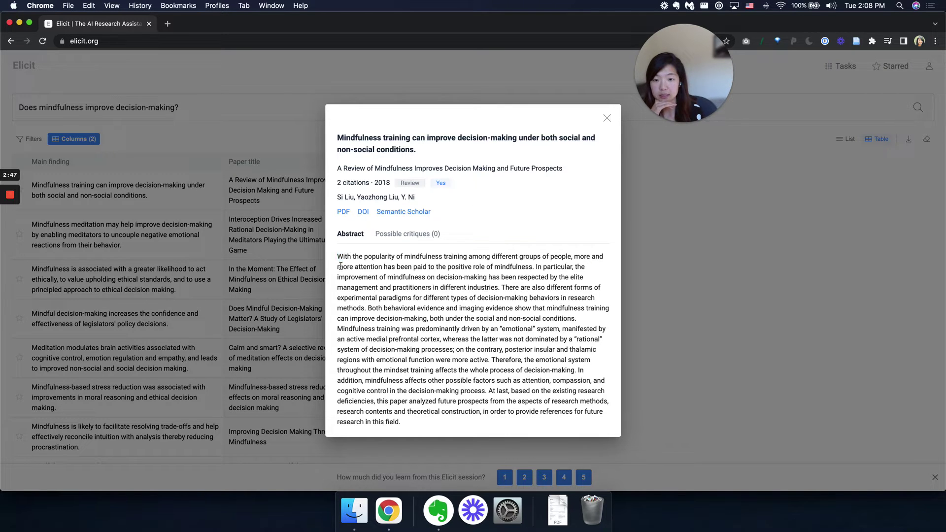
{"action": "left_click_drag", "start_coordinate": [338, 256], "coordinate": [415, 431]}
{"action": "left_click", "coordinate": [415, 430]}
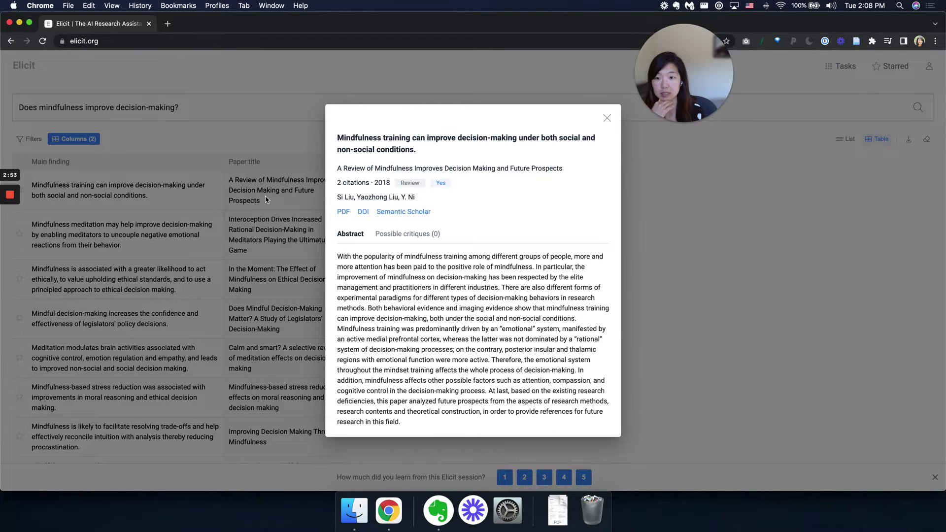
{"action": "left_click", "coordinate": [223, 138]}
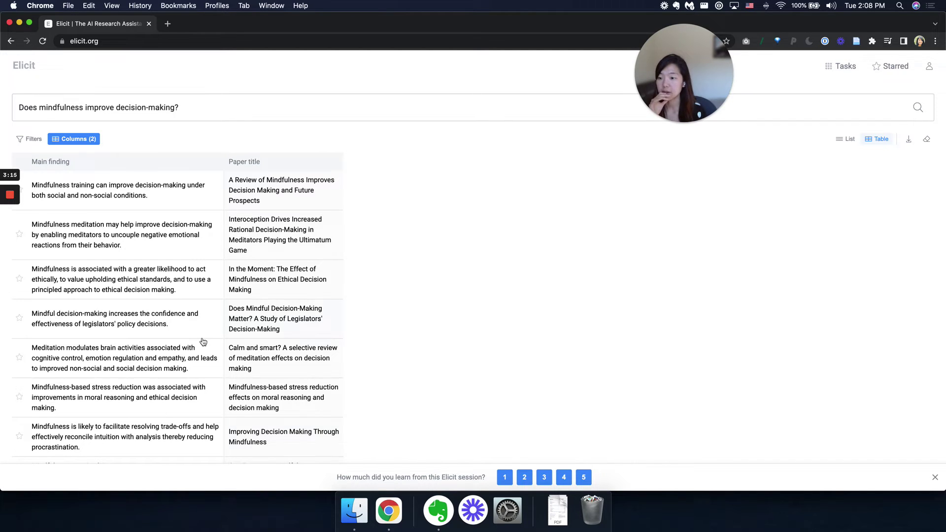
{"action": "scroll", "coordinate": [204, 342], "scroll_direction": "down", "scroll_amount": 2}
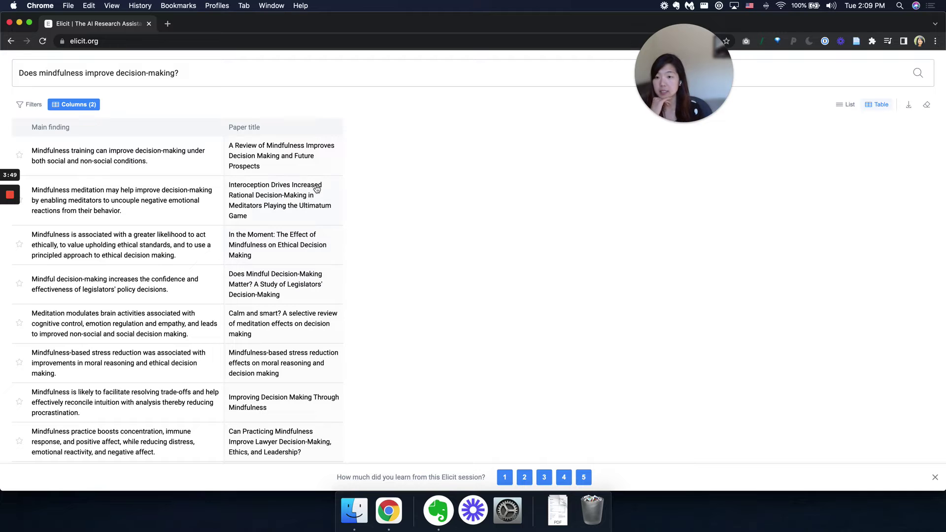
{"action": "scroll", "coordinate": [318, 247], "scroll_direction": "down", "scroll_amount": 3}
{"action": "scroll", "coordinate": [318, 286], "scroll_direction": "down", "scroll_amount": 2}
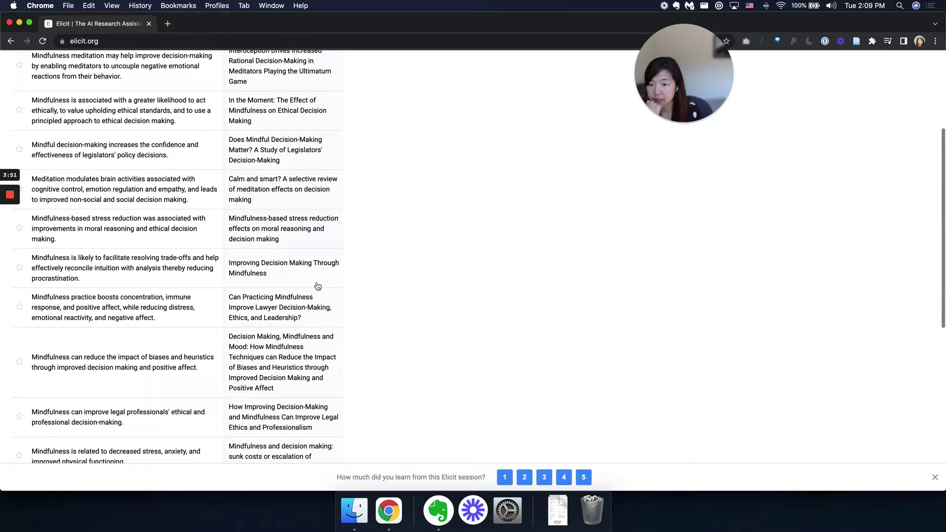
{"action": "scroll", "coordinate": [318, 286], "scroll_direction": "down", "scroll_amount": 1}
{"action": "scroll", "coordinate": [318, 286], "scroll_direction": "down", "scroll_amount": 5}
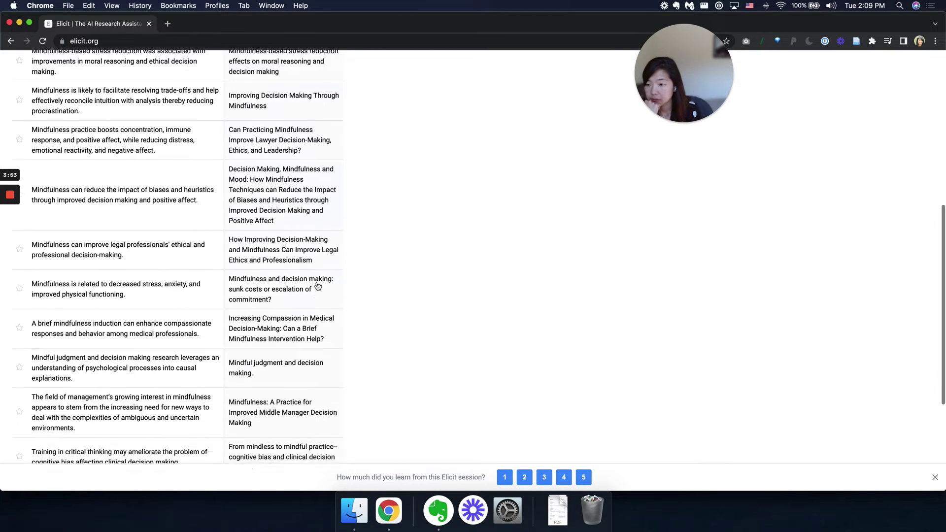
{"action": "scroll", "coordinate": [317, 287], "scroll_direction": "down", "scroll_amount": 1}
{"action": "scroll", "coordinate": [179, 359], "scroll_direction": "down", "scroll_amount": 1}
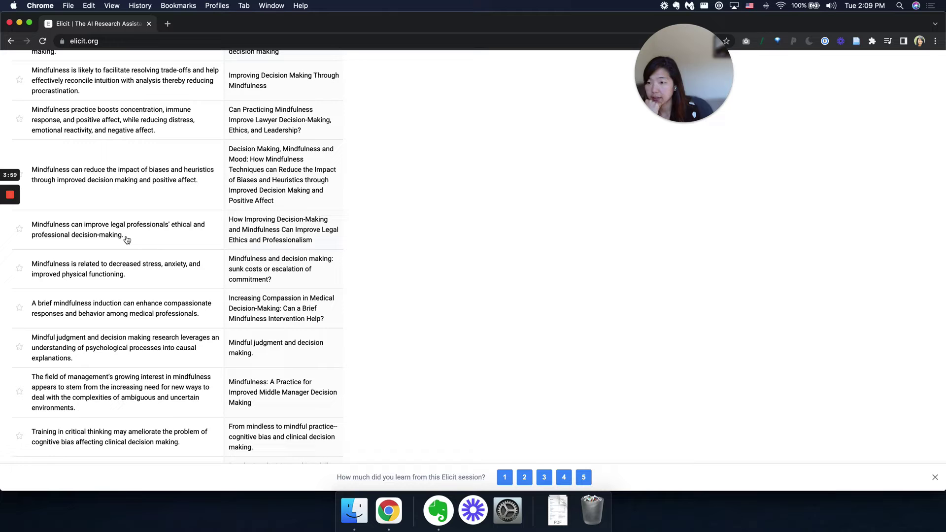
{"action": "left_click_drag", "start_coordinate": [111, 226], "coordinate": [186, 233]}
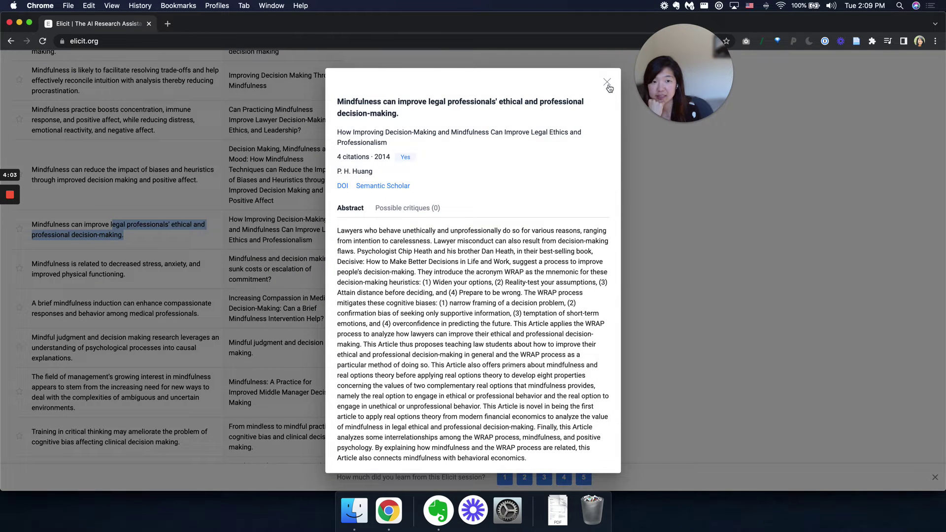
{"action": "left_click", "coordinate": [607, 82]}
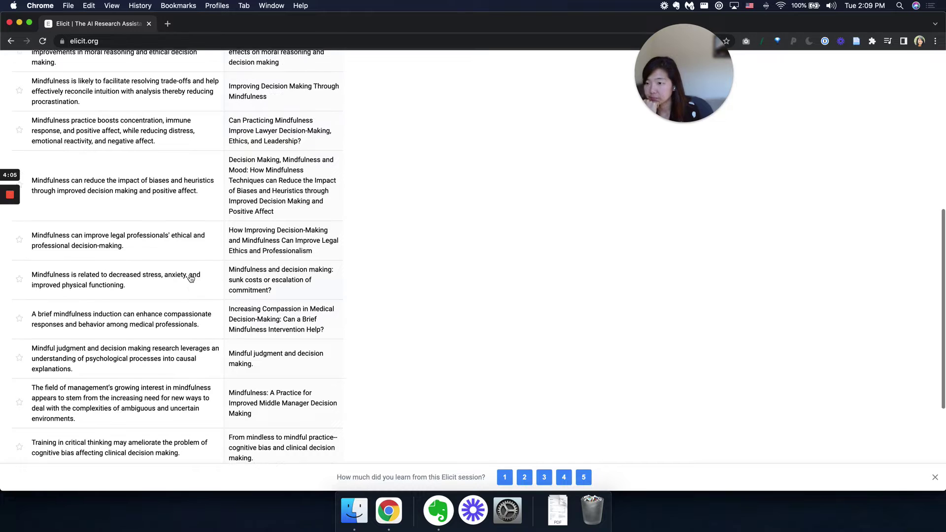
{"action": "scroll", "coordinate": [191, 276], "scroll_direction": "up", "scroll_amount": 2}
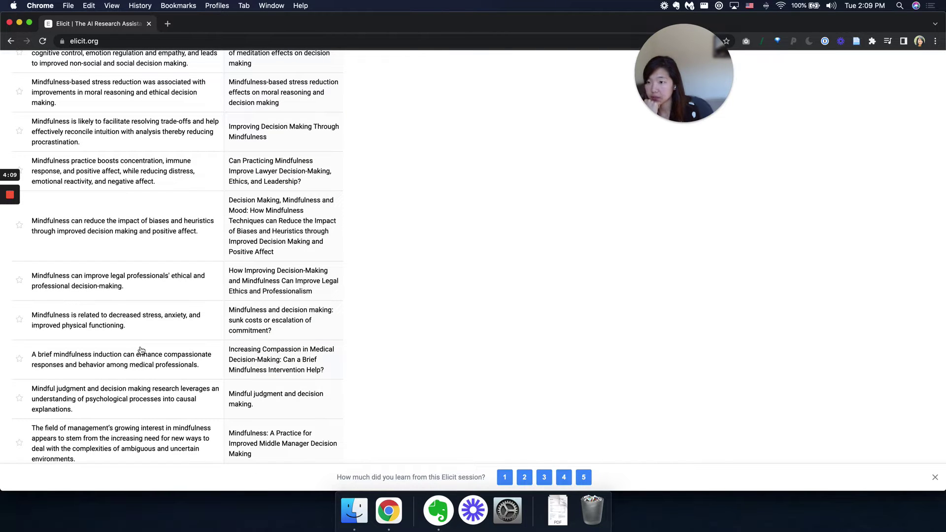
{"action": "scroll", "coordinate": [140, 351], "scroll_direction": "up", "scroll_amount": 2}
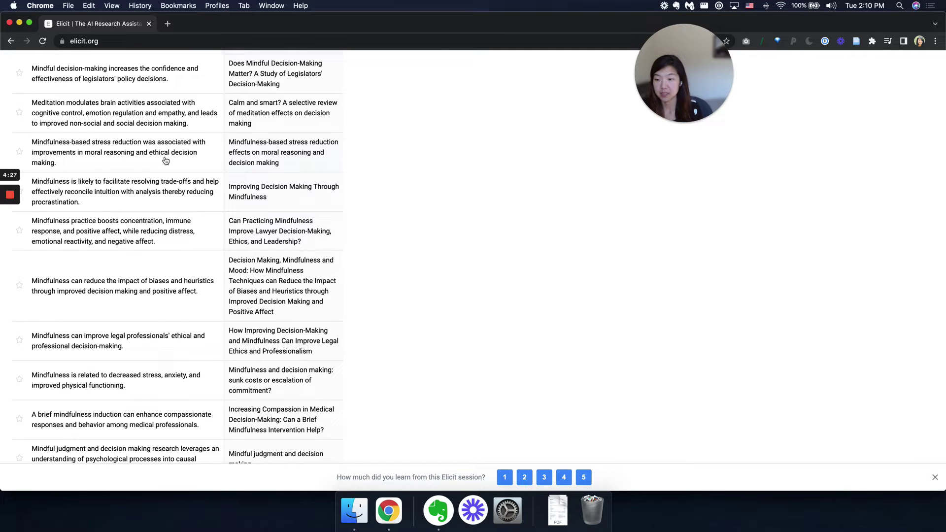
{"action": "scroll", "coordinate": [165, 327], "scroll_direction": "down", "scroll_amount": 3}
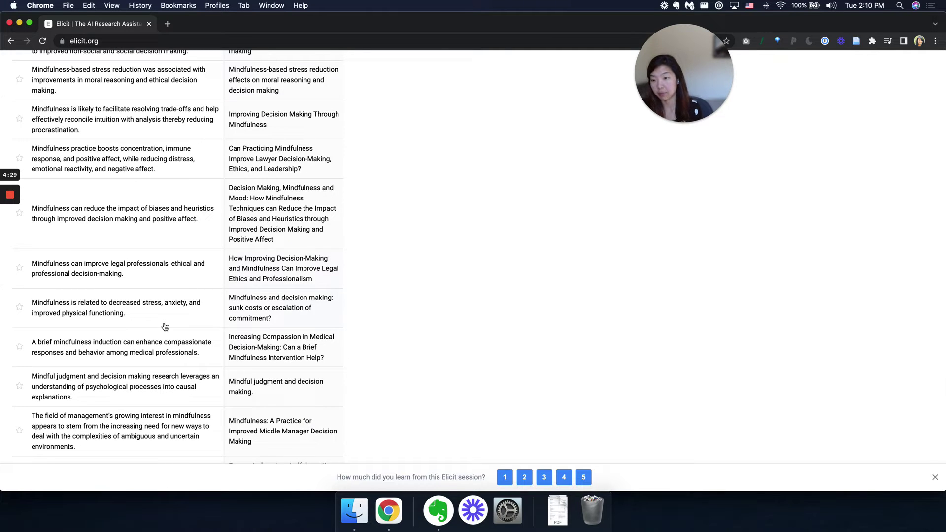
{"action": "scroll", "coordinate": [165, 326], "scroll_direction": "down", "scroll_amount": 2}
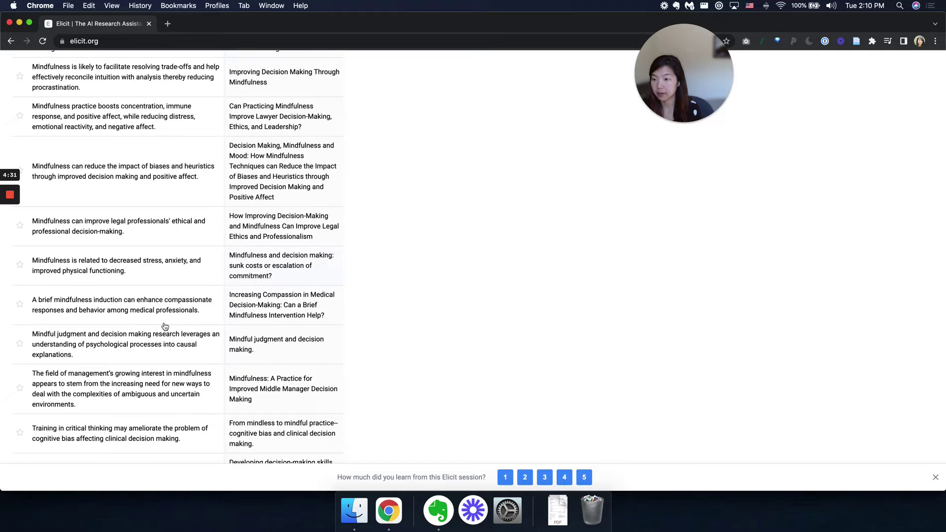
{"action": "scroll", "coordinate": [170, 350], "scroll_direction": "down", "scroll_amount": 2}
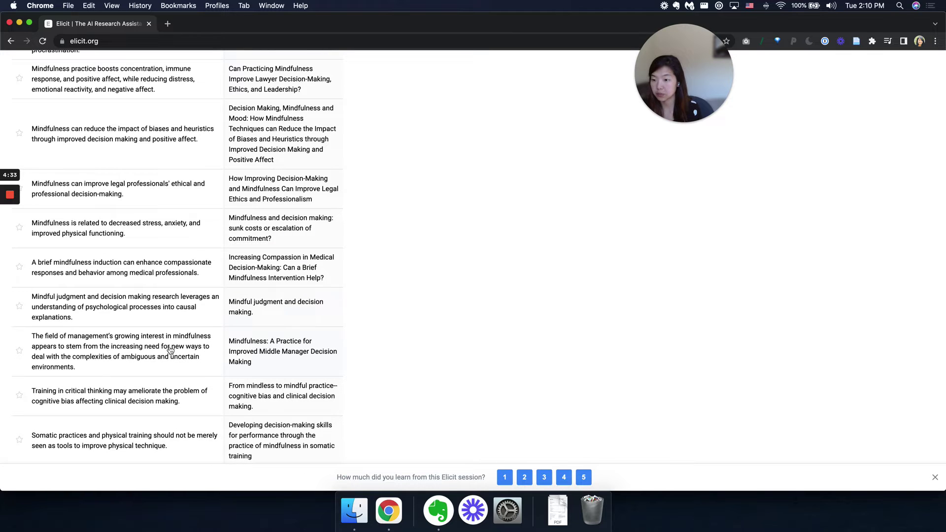
{"action": "scroll", "coordinate": [170, 350], "scroll_direction": "down", "scroll_amount": 2}
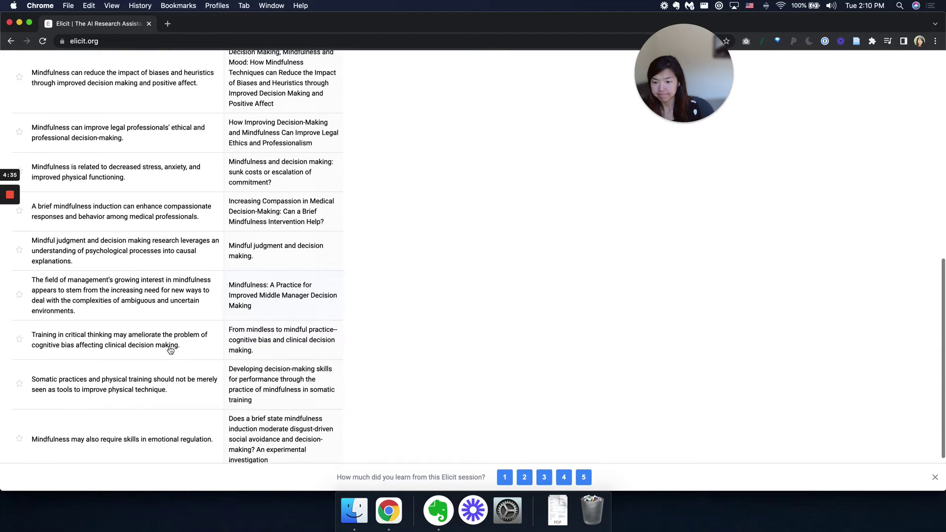
{"action": "scroll", "coordinate": [170, 350], "scroll_direction": "up", "scroll_amount": 2}
{"action": "scroll", "coordinate": [170, 350], "scroll_direction": "up", "scroll_amount": 5}
{"action": "scroll", "coordinate": [170, 350], "scroll_direction": "up", "scroll_amount": 5}
{"action": "scroll", "coordinate": [170, 350], "scroll_direction": "up", "scroll_amount": 6}
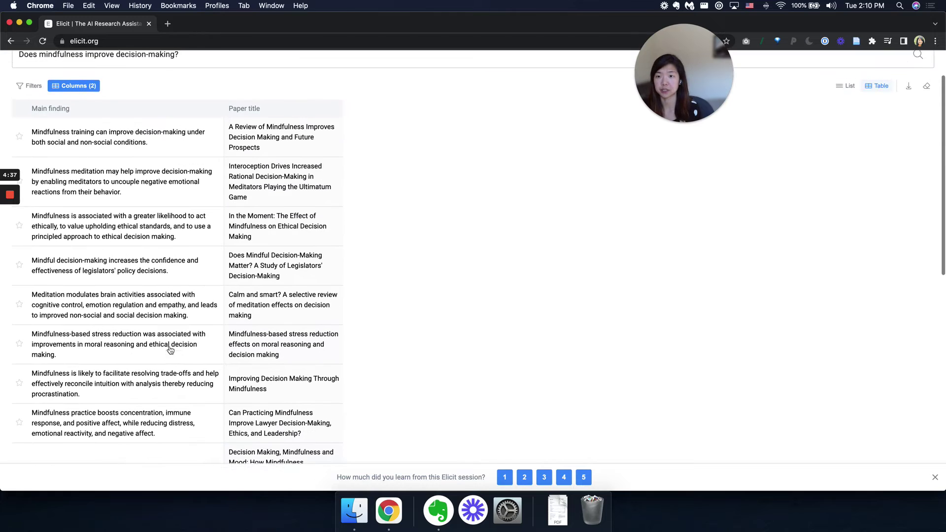
{"action": "scroll", "coordinate": [170, 350], "scroll_direction": "up", "scroll_amount": 2}
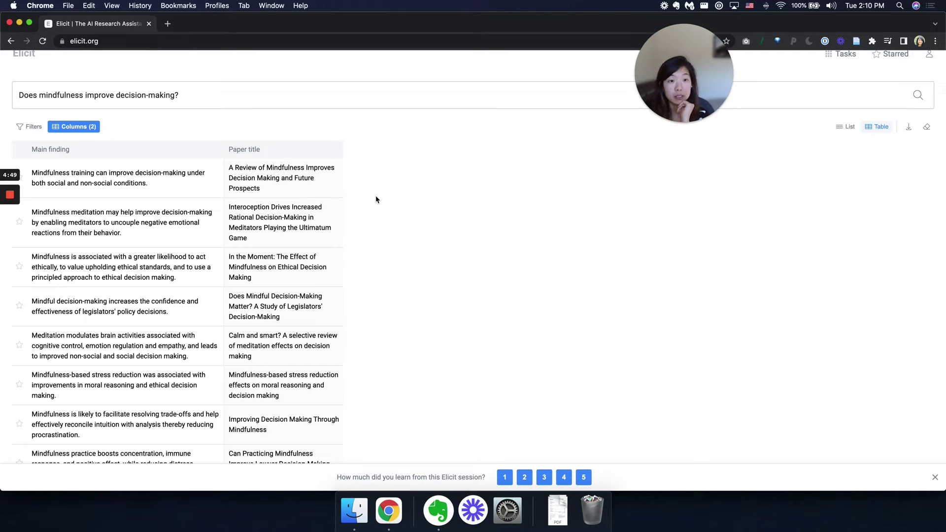
Add a Paper type column to the results table and sort the results by it
{"action": "left_click", "coordinate": [91, 126]}
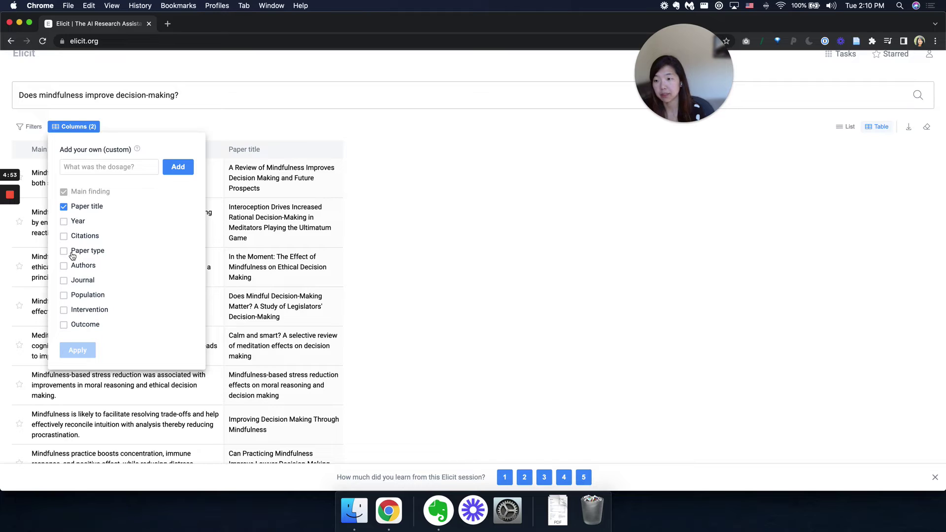
{"action": "left_click", "coordinate": [72, 255]}
{"action": "left_click", "coordinate": [66, 351]}
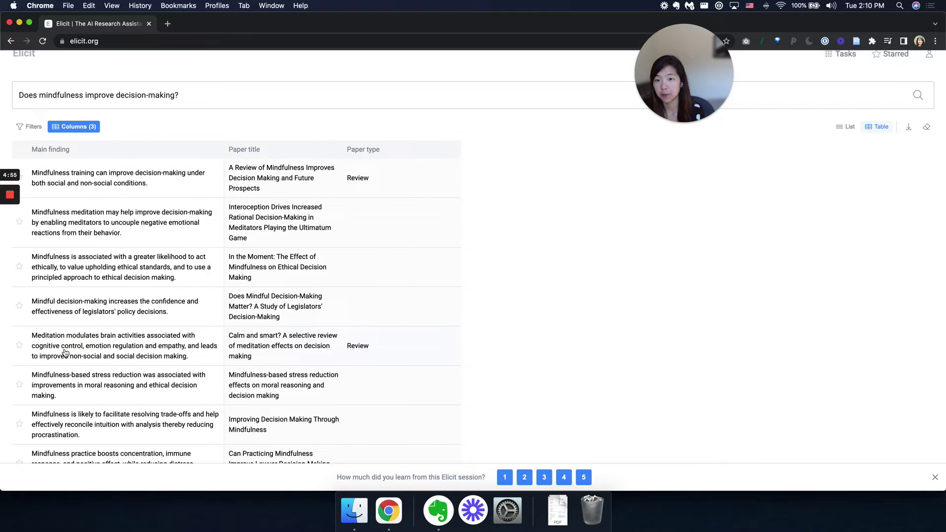
{"action": "left_click", "coordinate": [360, 154]}
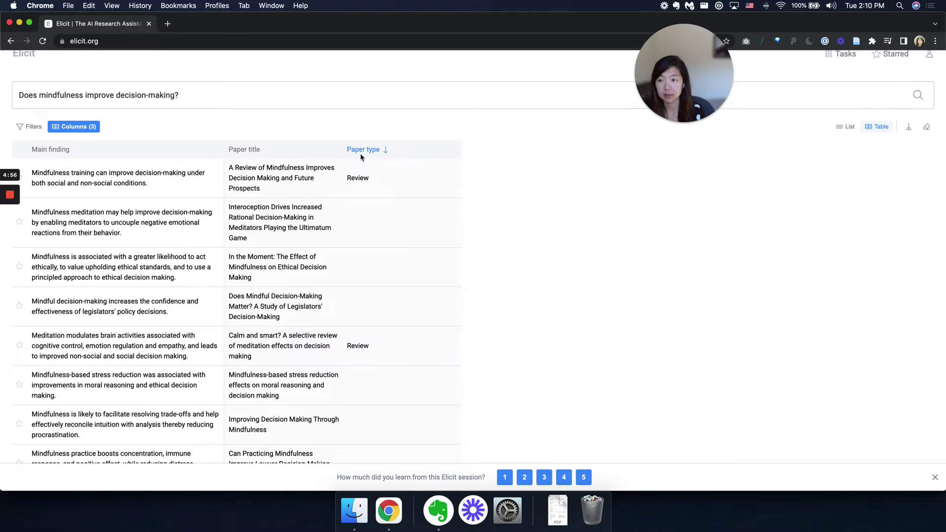
{"action": "left_click", "coordinate": [79, 129]}
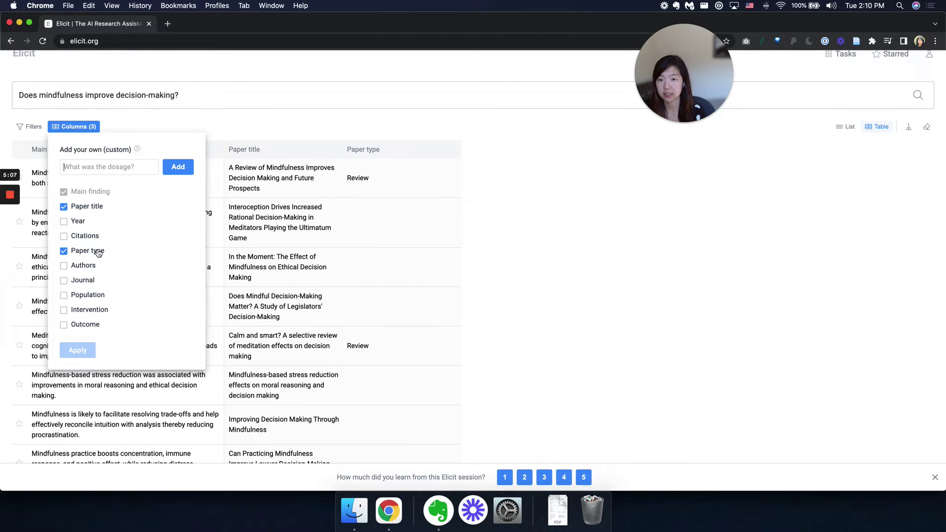
{"action": "left_click", "coordinate": [387, 132]}
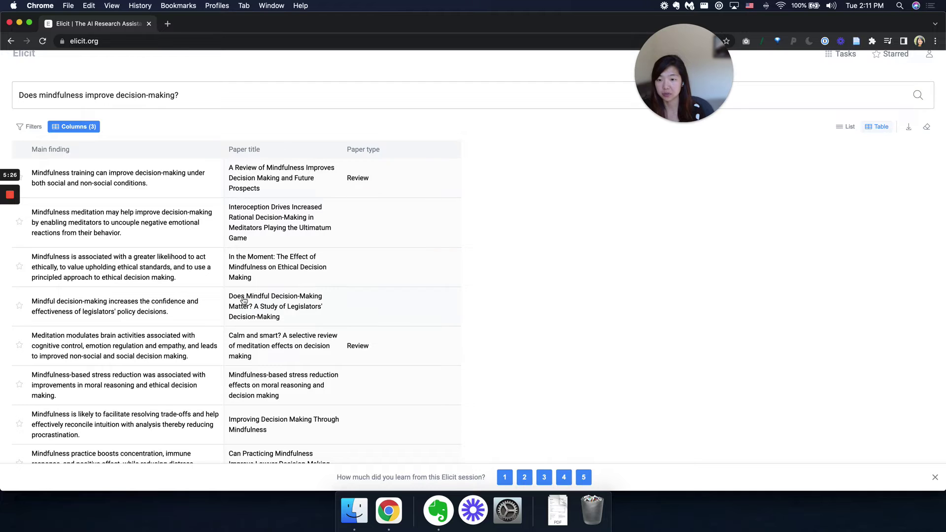
{"action": "scroll", "coordinate": [253, 351], "scroll_direction": "down", "scroll_amount": 1}
{"action": "scroll", "coordinate": [296, 359], "scroll_direction": "down", "scroll_amount": 1}
{"action": "scroll", "coordinate": [350, 366], "scroll_direction": "down", "scroll_amount": 3}
{"action": "scroll", "coordinate": [348, 133], "scroll_direction": "up", "scroll_amount": 2}
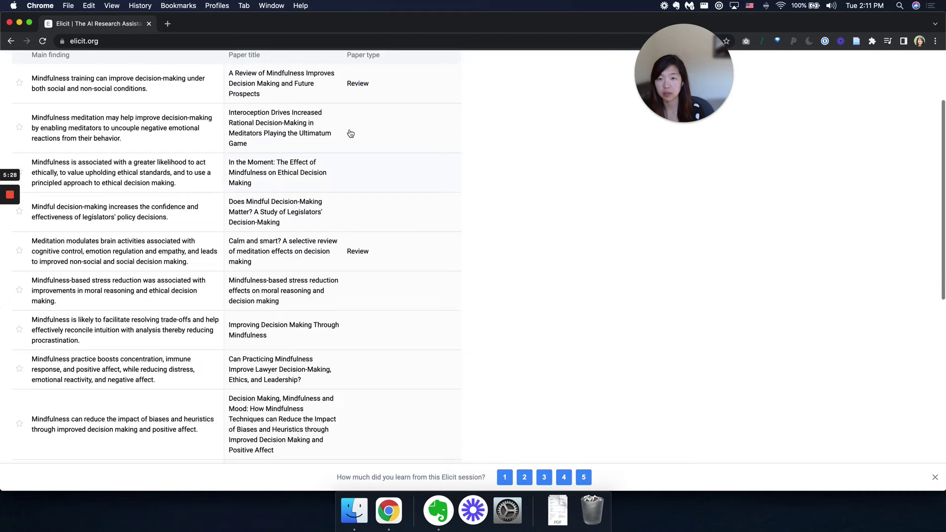
{"action": "scroll", "coordinate": [350, 187], "scroll_direction": "up", "scroll_amount": 2}
{"action": "scroll", "coordinate": [344, 314], "scroll_direction": "down", "scroll_amount": 4}
{"action": "scroll", "coordinate": [348, 316], "scroll_direction": "down", "scroll_amount": 2}
{"action": "scroll", "coordinate": [347, 316], "scroll_direction": "down", "scroll_amount": 3}
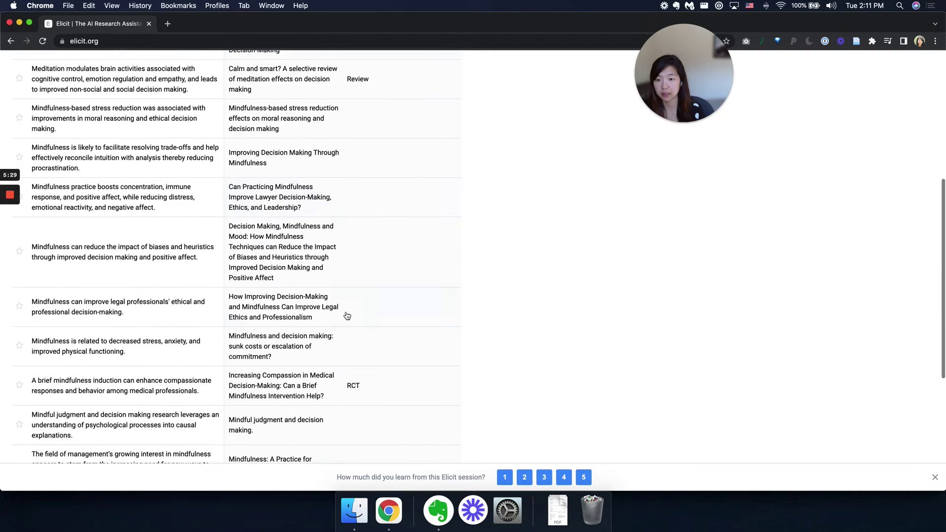
{"action": "scroll", "coordinate": [351, 345], "scroll_direction": "down", "scroll_amount": 3}
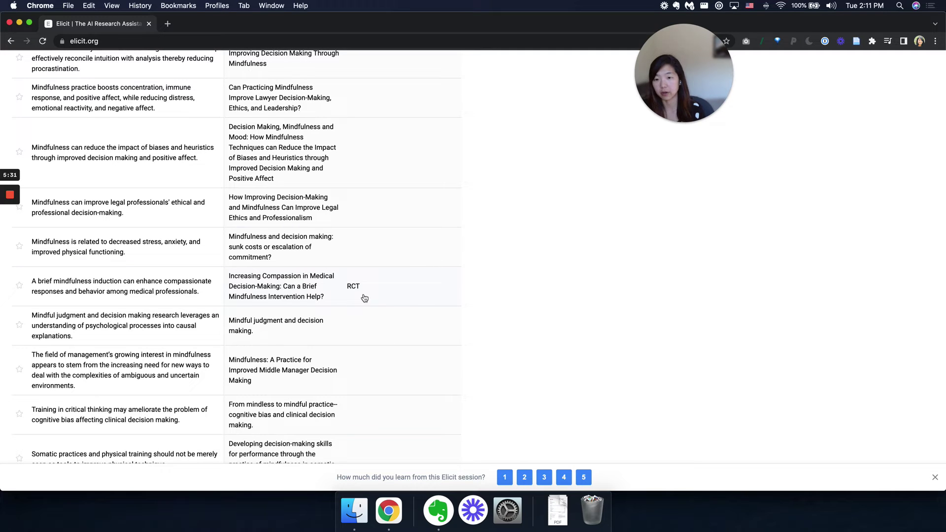
{"action": "scroll", "coordinate": [384, 303], "scroll_direction": "down", "scroll_amount": 3}
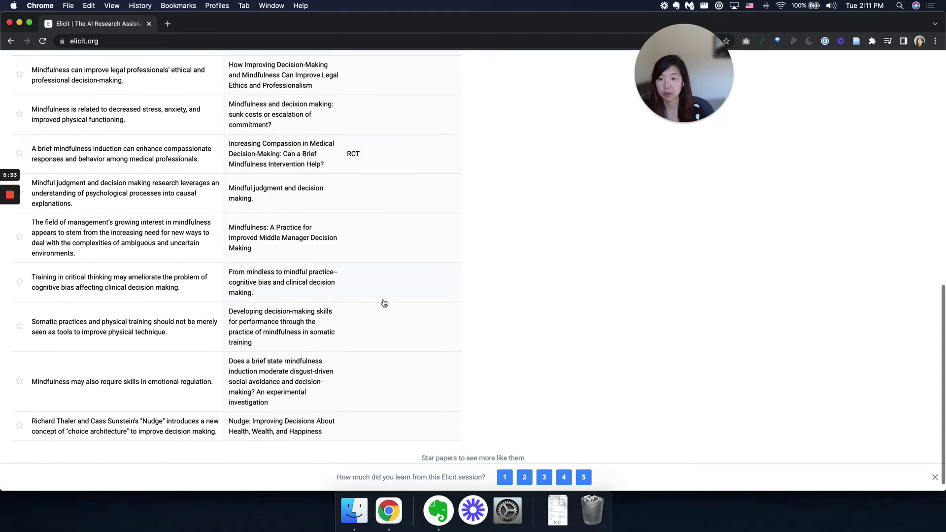
{"action": "scroll", "coordinate": [385, 303], "scroll_direction": "up", "scroll_amount": 10}
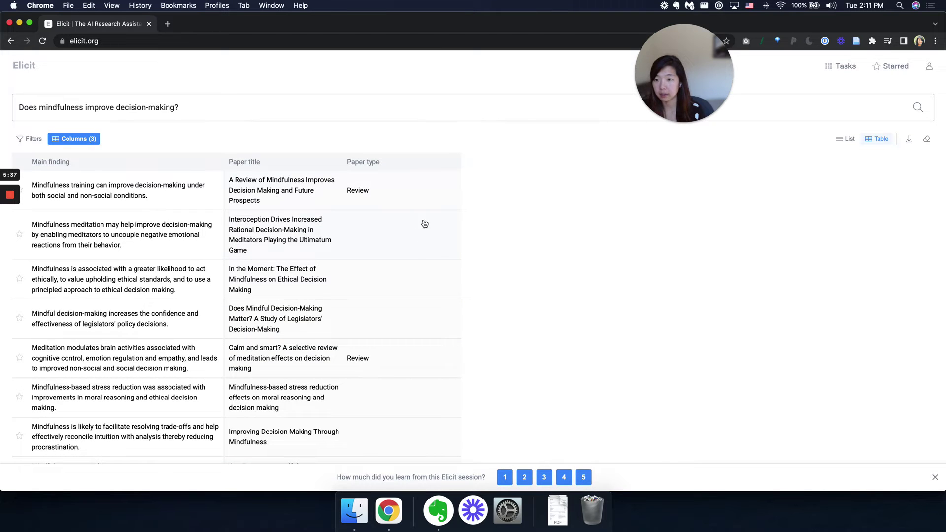
{"action": "scroll", "coordinate": [373, 204], "scroll_direction": "down", "scroll_amount": 1}
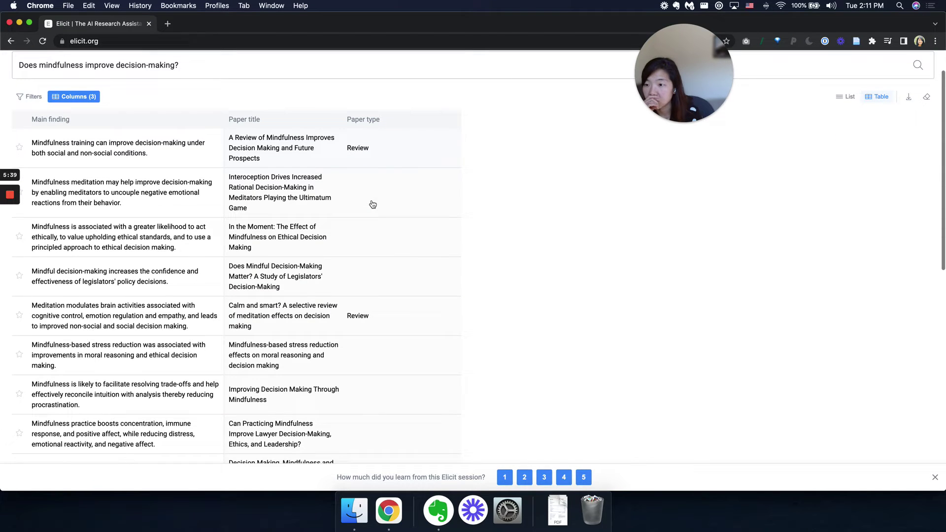
Filter the results to RCT, Review and systematic review paper types
{"action": "left_click", "coordinate": [25, 97]}
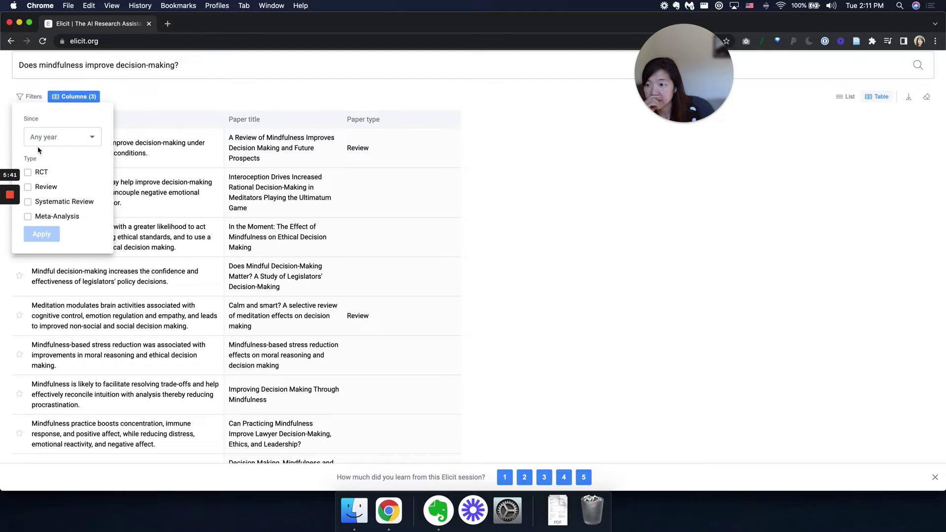
{"action": "left_click", "coordinate": [36, 171]}
{"action": "left_click", "coordinate": [42, 191]}
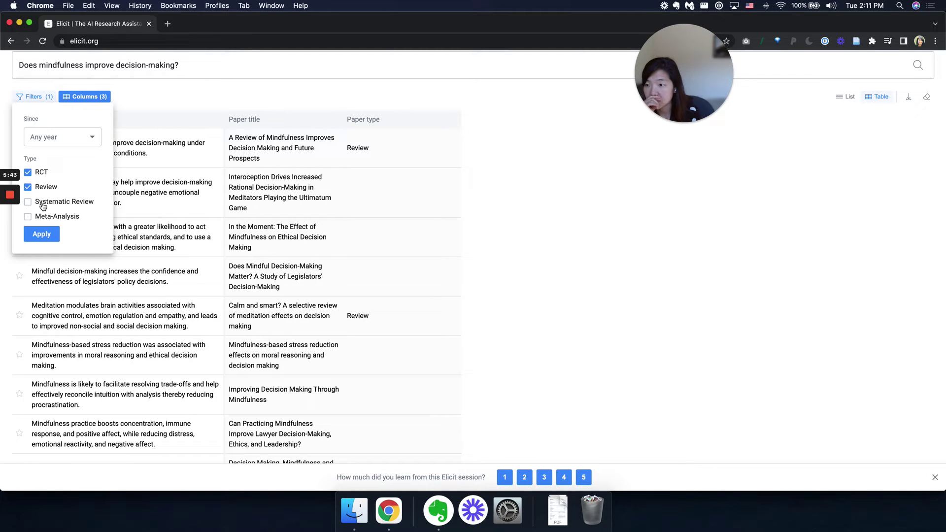
{"action": "left_click", "coordinate": [41, 203]}
{"action": "left_click", "coordinate": [41, 234]}
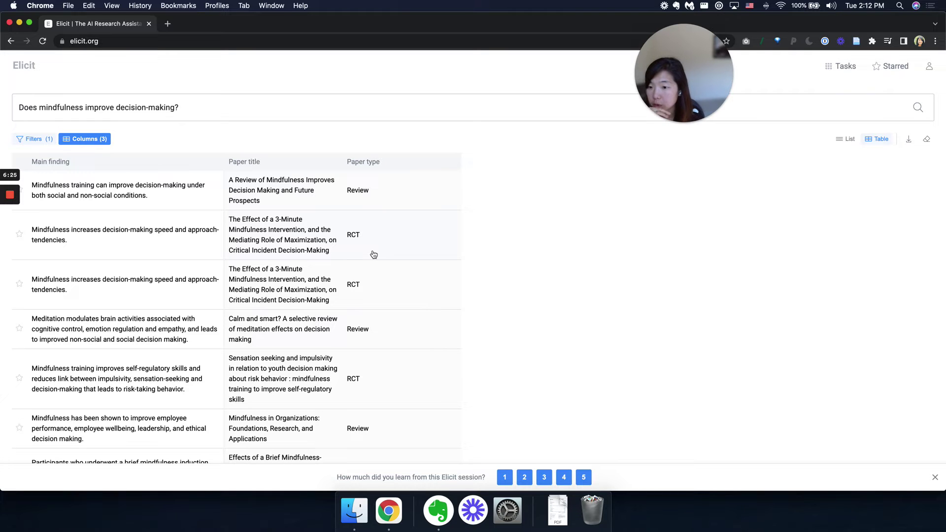
{"action": "scroll", "coordinate": [307, 342], "scroll_direction": "down", "scroll_amount": 1}
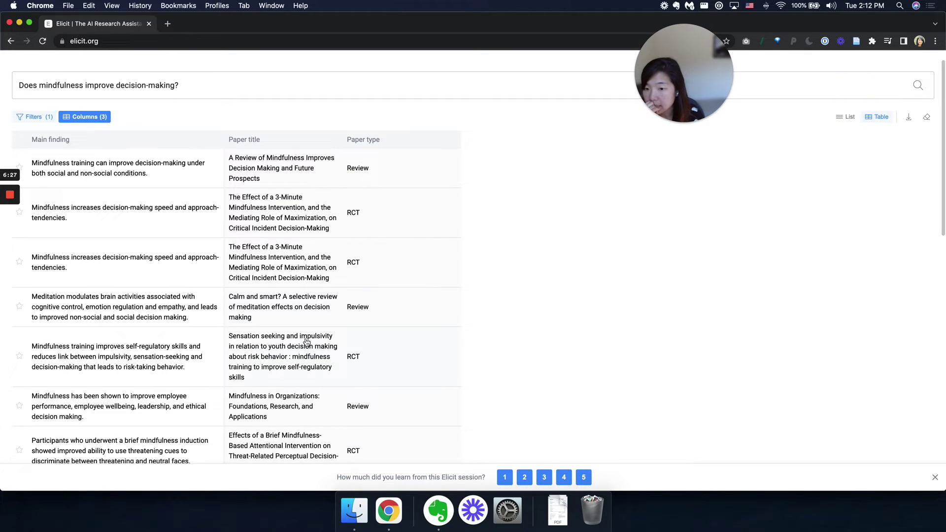
{"action": "scroll", "coordinate": [335, 350], "scroll_direction": "down", "scroll_amount": 2}
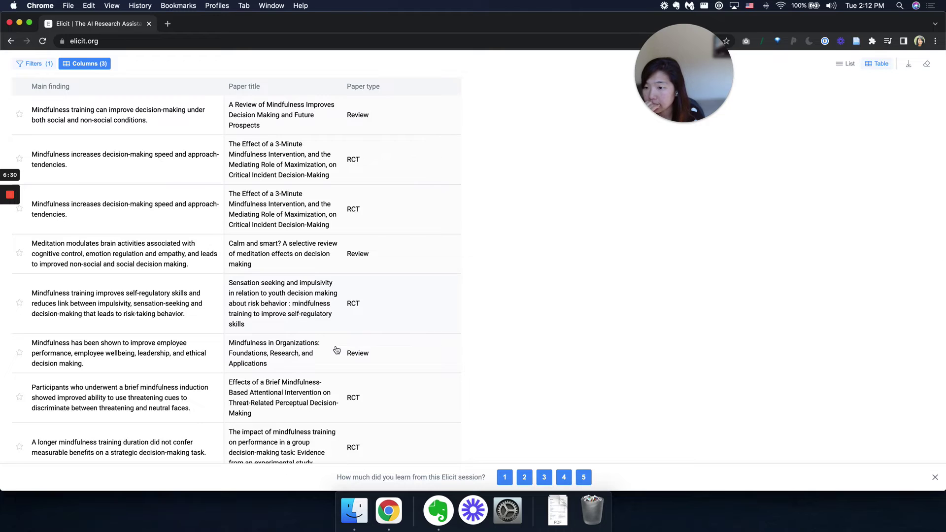
{"action": "scroll", "coordinate": [183, 319], "scroll_direction": "down", "scroll_amount": 2}
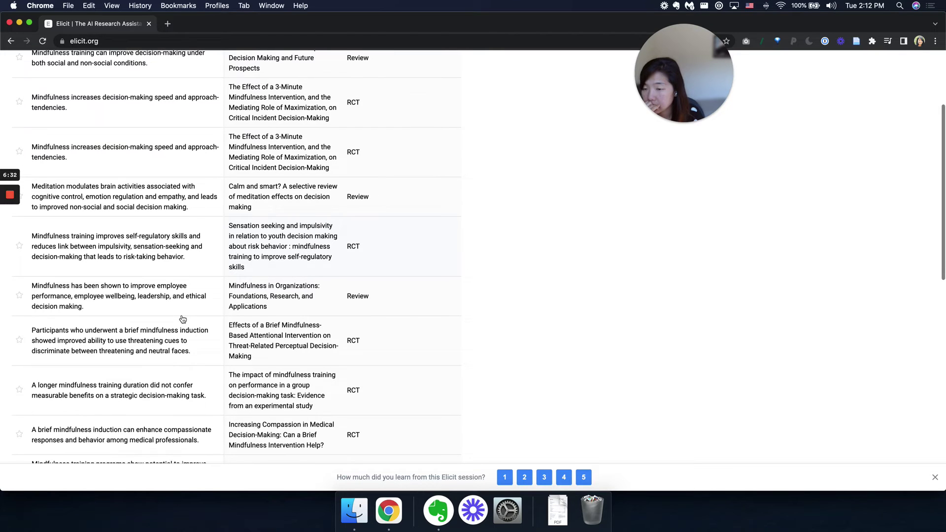
{"action": "scroll", "coordinate": [312, 340], "scroll_direction": "down", "scroll_amount": 3}
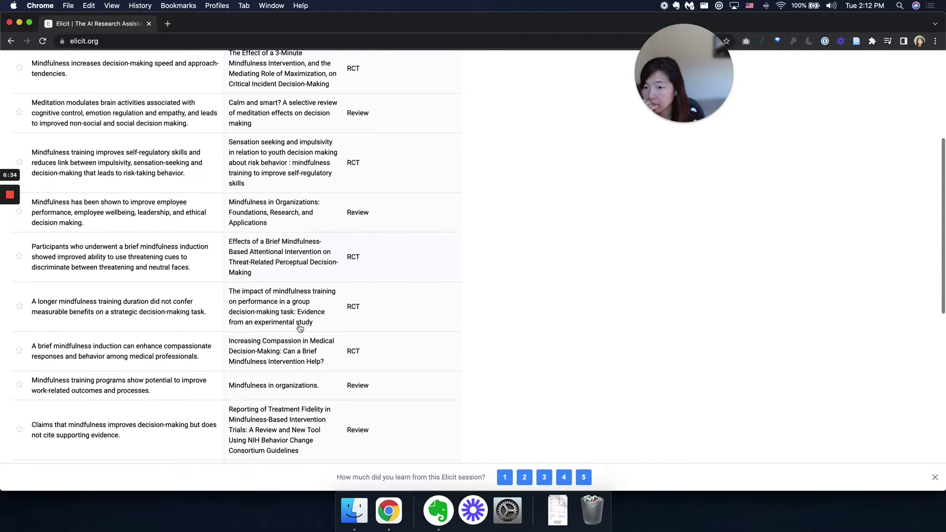
{"action": "scroll", "coordinate": [364, 166], "scroll_direction": "up", "scroll_amount": 6}
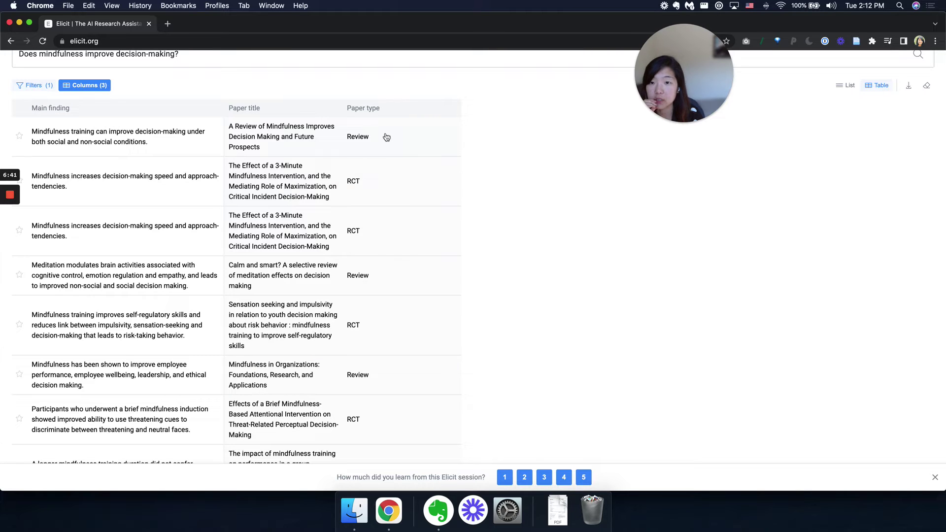
{"action": "scroll", "coordinate": [230, 425], "scroll_direction": "down", "scroll_amount": 3}
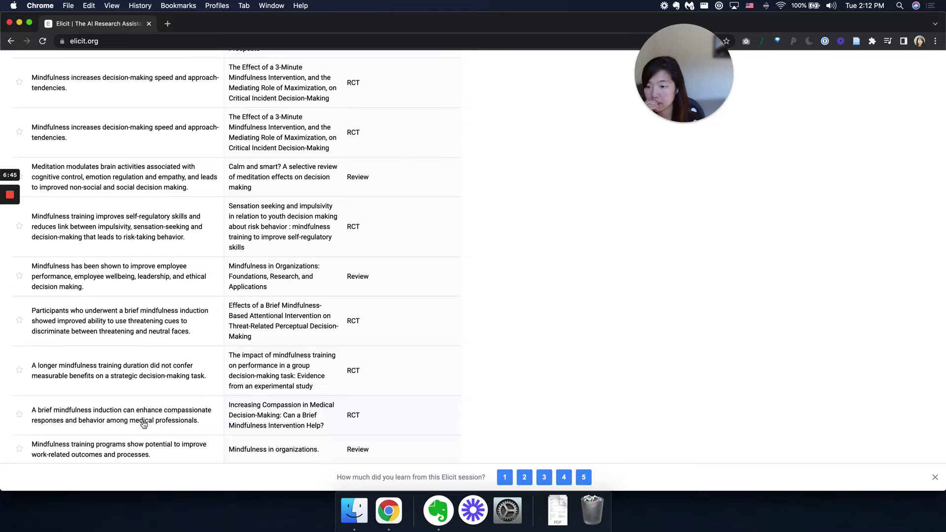
{"action": "scroll", "coordinate": [202, 426], "scroll_direction": "up", "scroll_amount": 3}
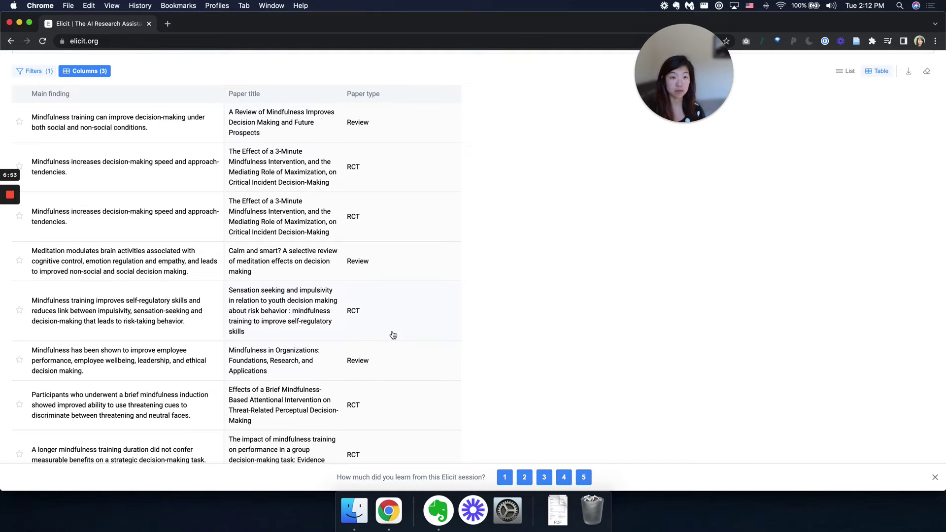
{"action": "scroll", "coordinate": [401, 264], "scroll_direction": "up", "scroll_amount": 3}
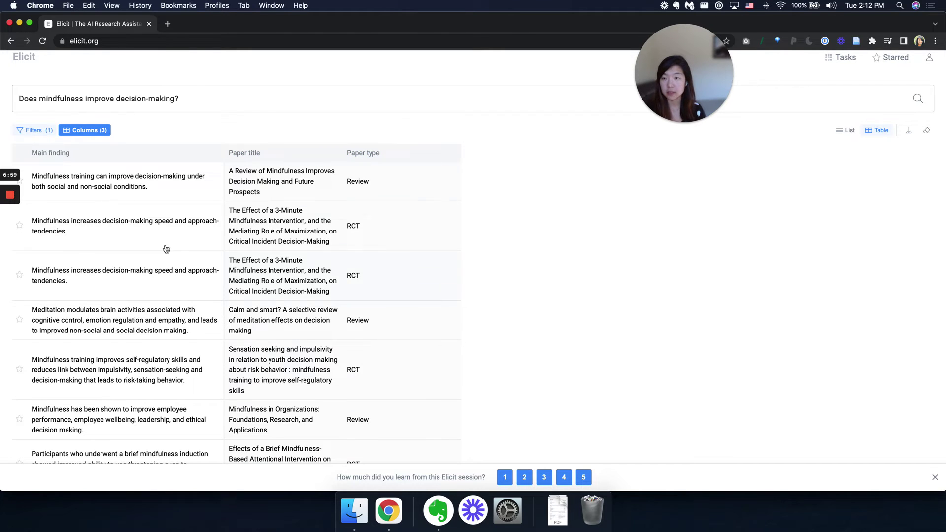
{"action": "left_click", "coordinate": [387, 153]}
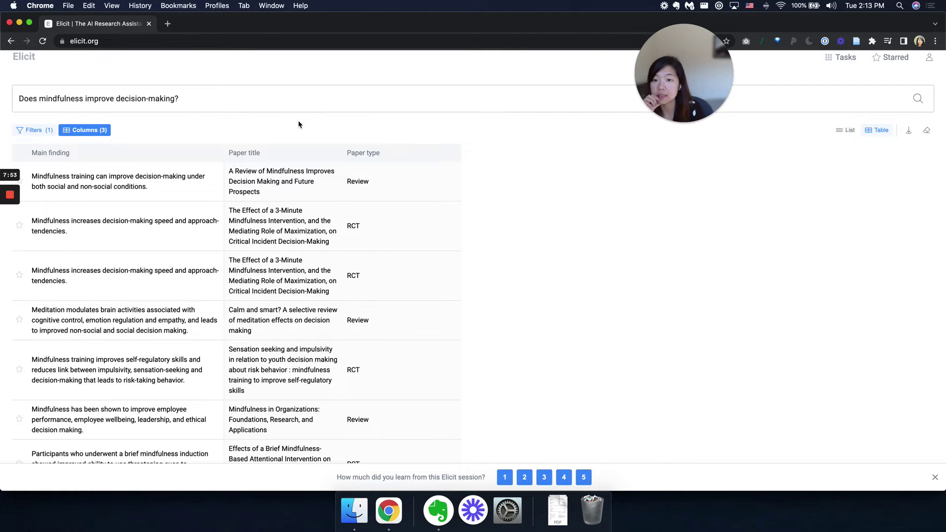
Add a Population column next to Main finding, Paper title and Paper type
{"action": "left_click", "coordinate": [94, 131]}
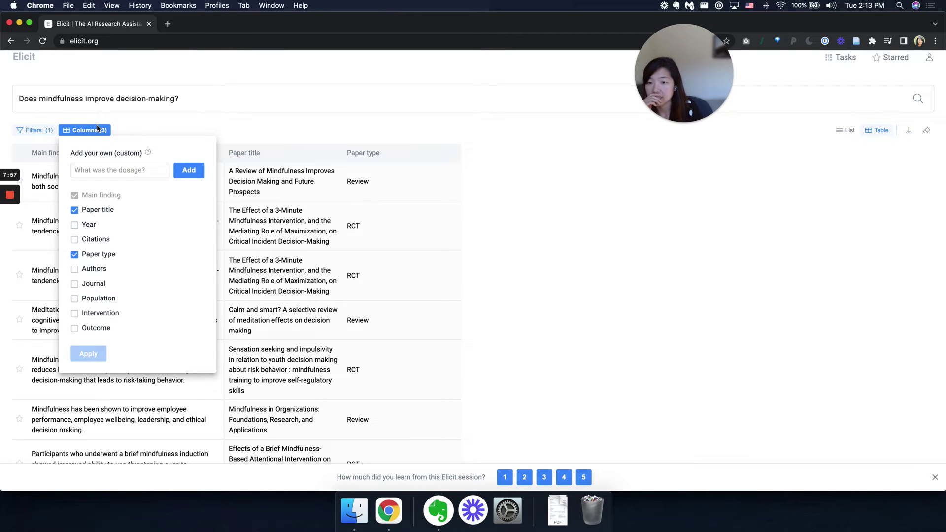
{"action": "left_click", "coordinate": [101, 299]}
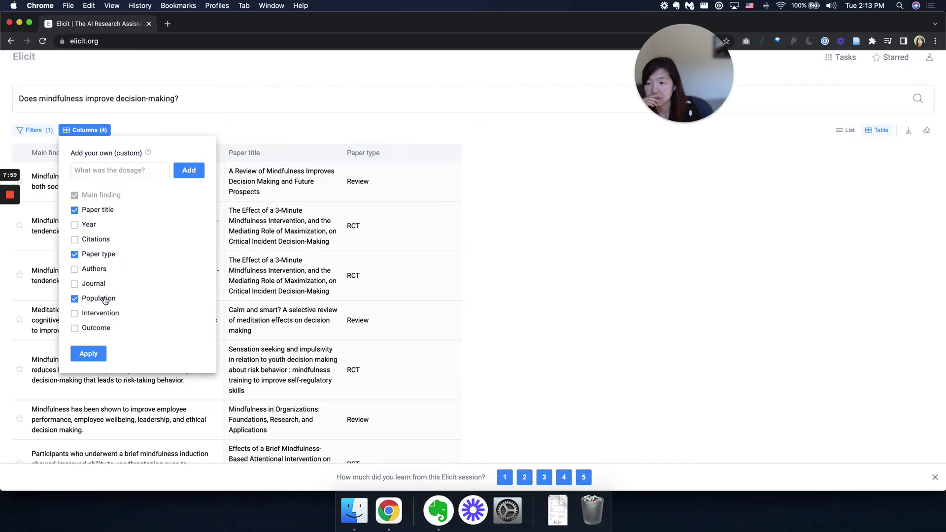
{"action": "left_click", "coordinate": [88, 354]}
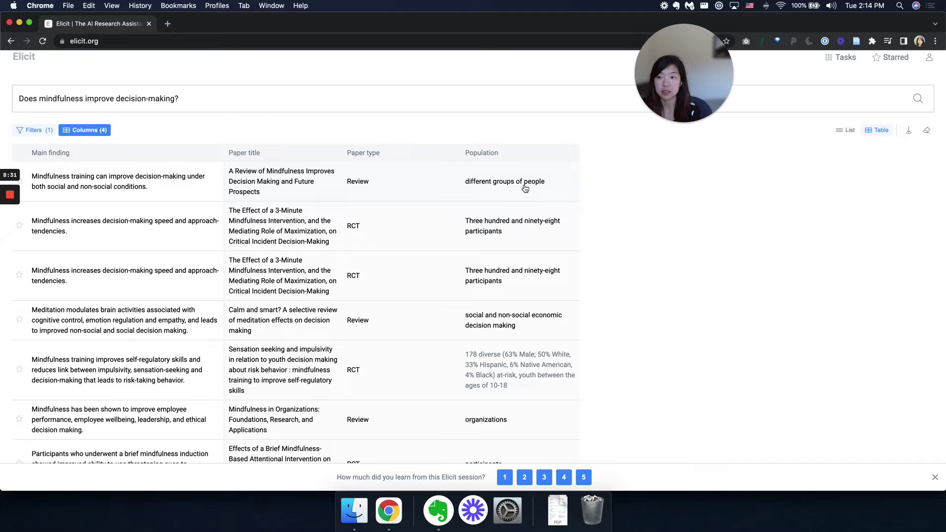
Read the first paper's abstract, finding and marking the 'different groups of people' passage
{"action": "left_click", "coordinate": [526, 189]}
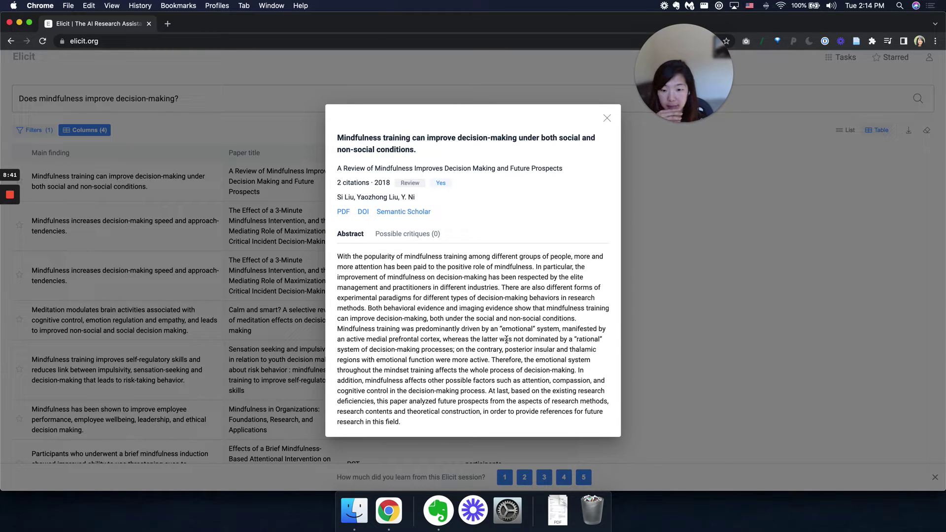
{"action": "key", "text": "cmd+f"}
{"action": "type", "text": "different"}
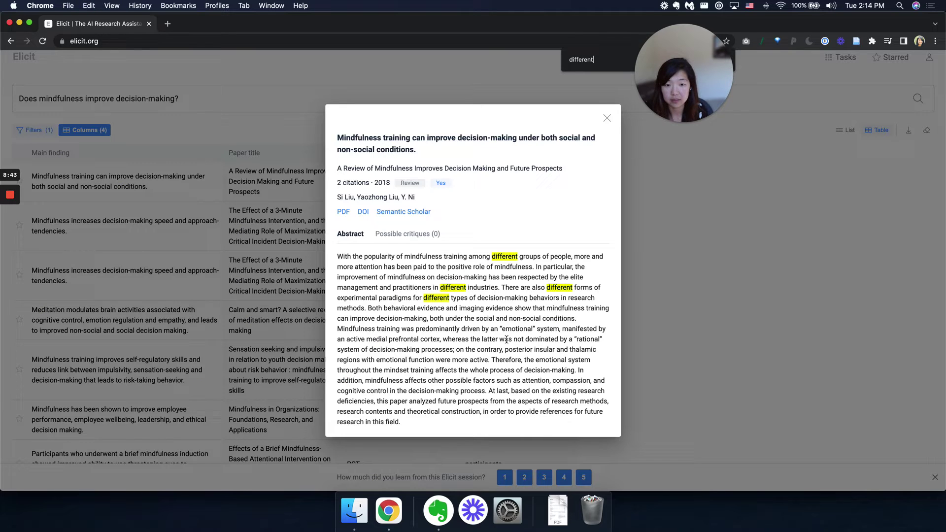
{"action": "left_click_drag", "start_coordinate": [492, 257], "coordinate": [546, 252]}
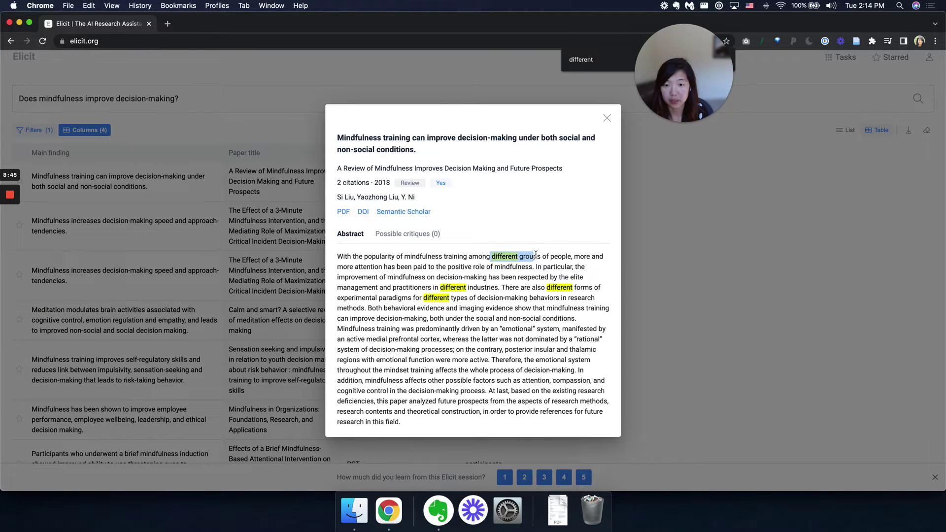
{"action": "left_click", "coordinate": [608, 119]}
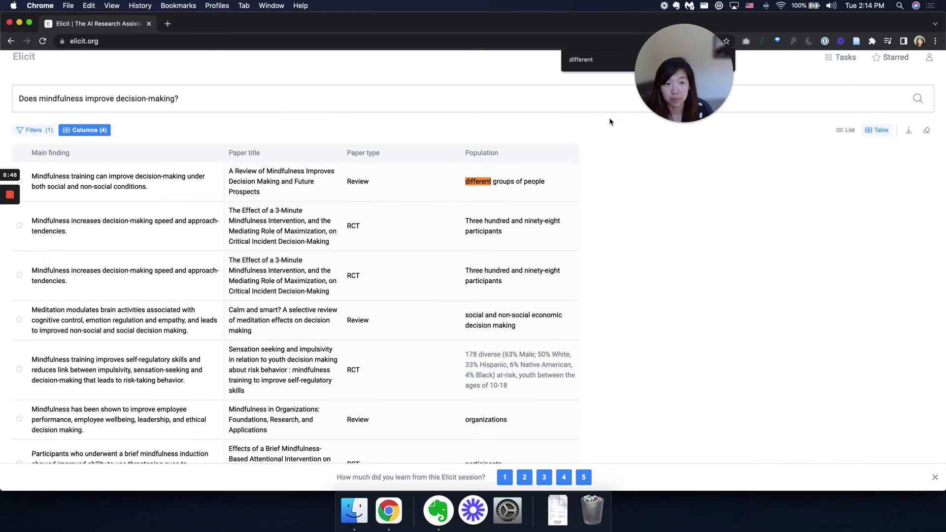
Read the second paper's abstract, searching 'three h' to find the participant recruitment sentence
{"action": "left_click", "coordinate": [502, 225]}
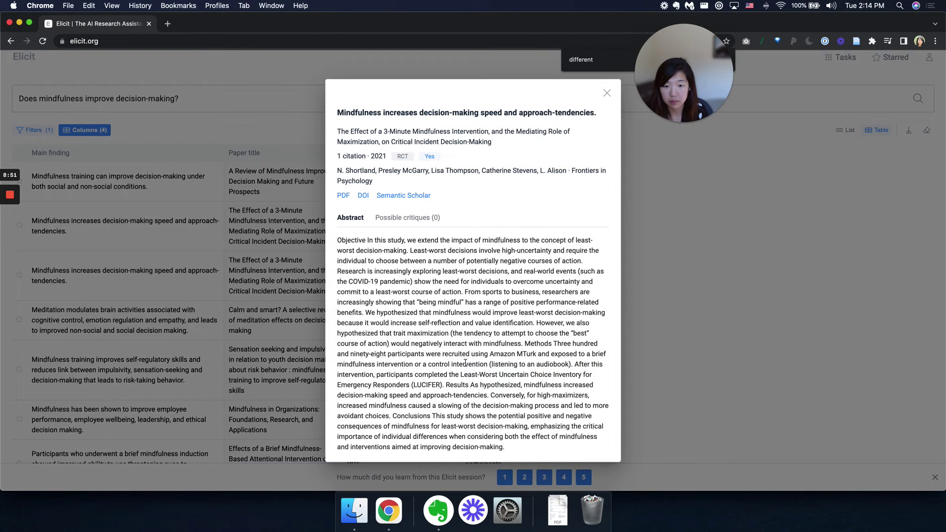
{"action": "key", "text": "super+a"}
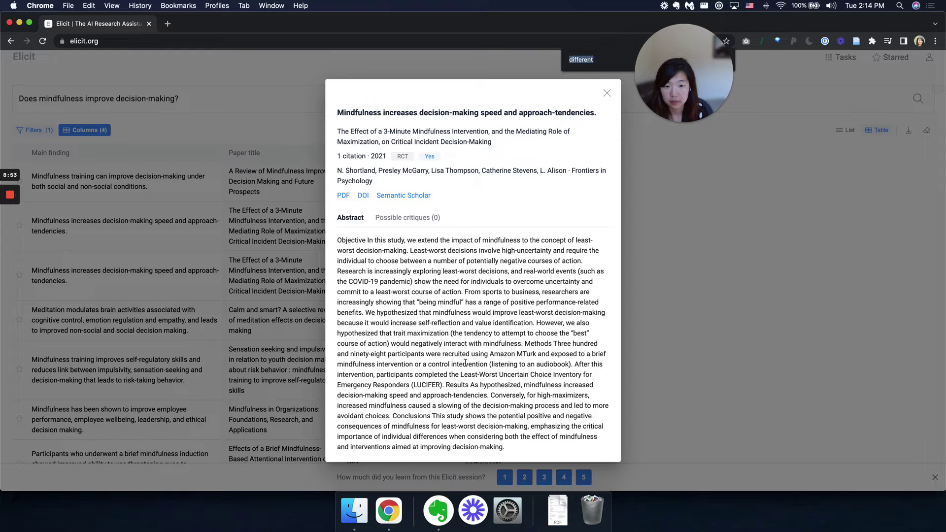
{"action": "type", "text": "three "}
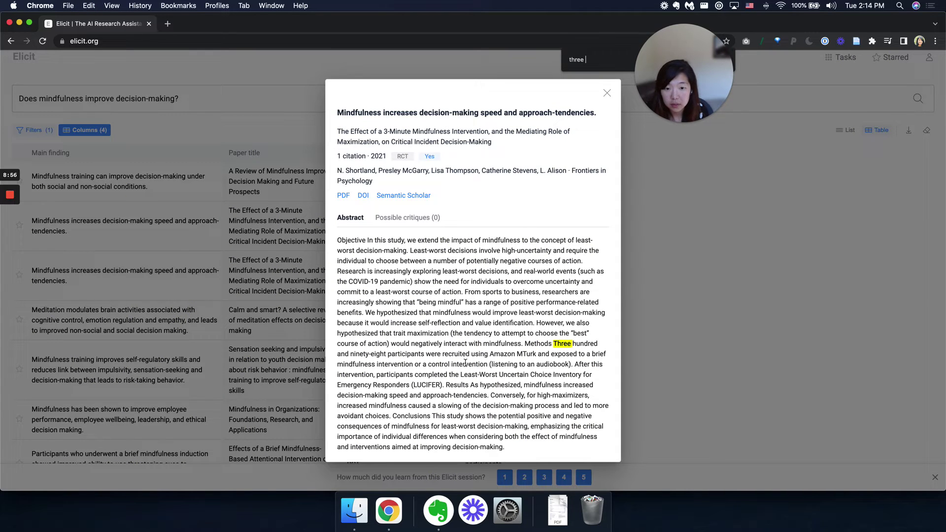
{"action": "type", "text": "h"}
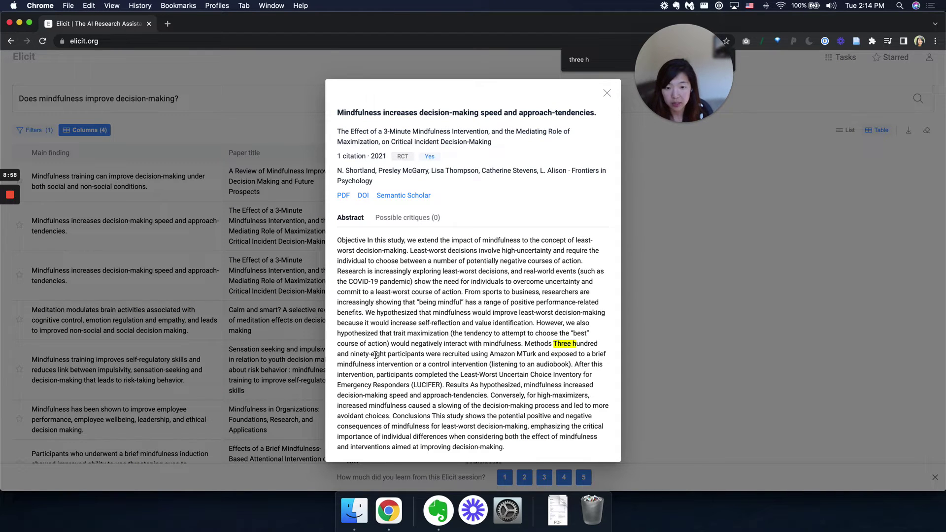
{"action": "left_click_drag", "start_coordinate": [375, 354], "coordinate": [538, 356]}
{"action": "left_click", "coordinate": [665, 167]}
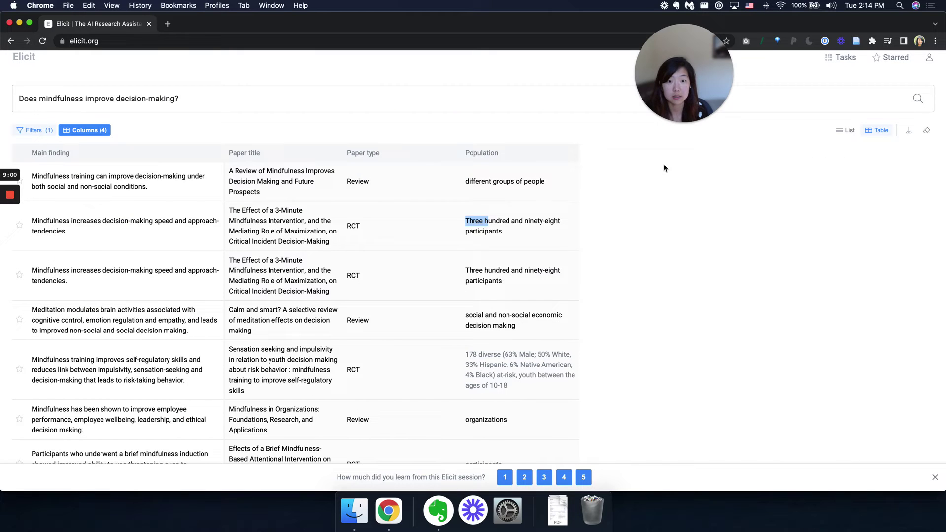
Recheck the second- and first-row abstracts, marking 'different groups of people' again
{"action": "left_click", "coordinate": [517, 234]}
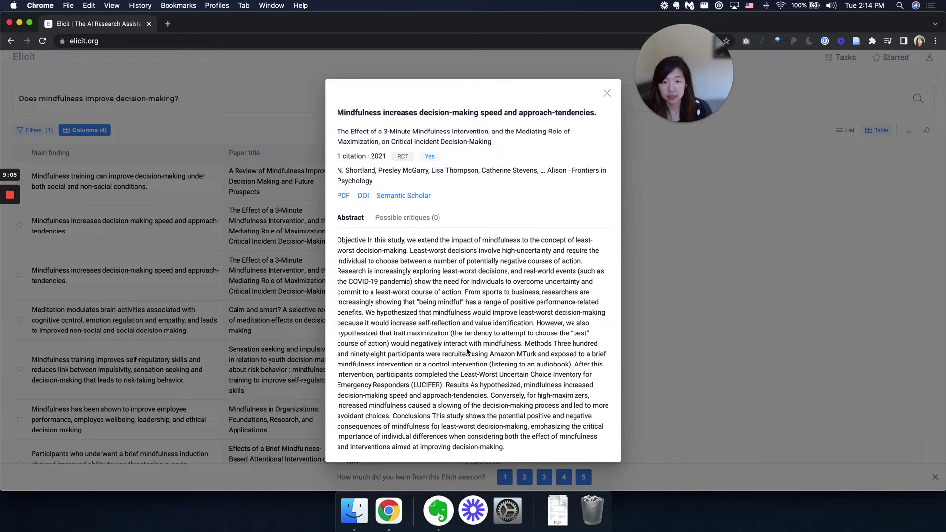
{"action": "left_click", "coordinate": [607, 93]}
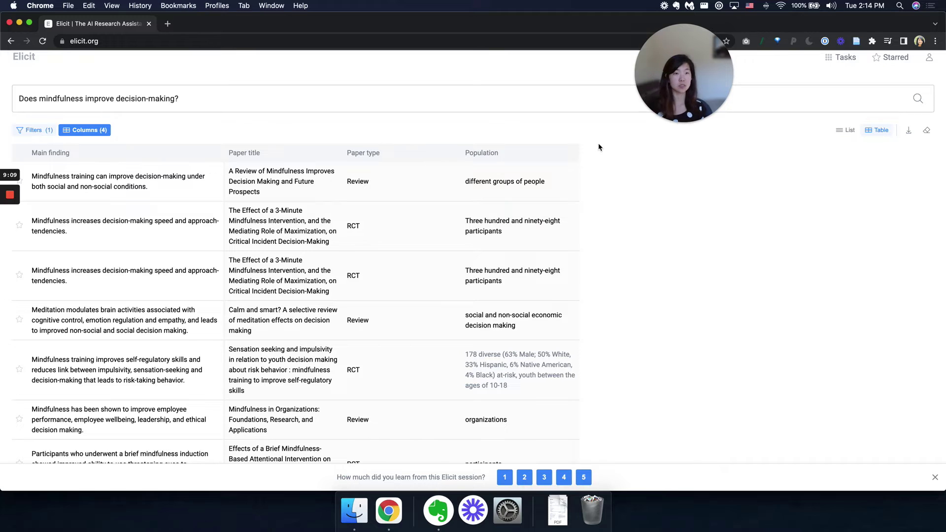
{"action": "left_click", "coordinate": [528, 229]}
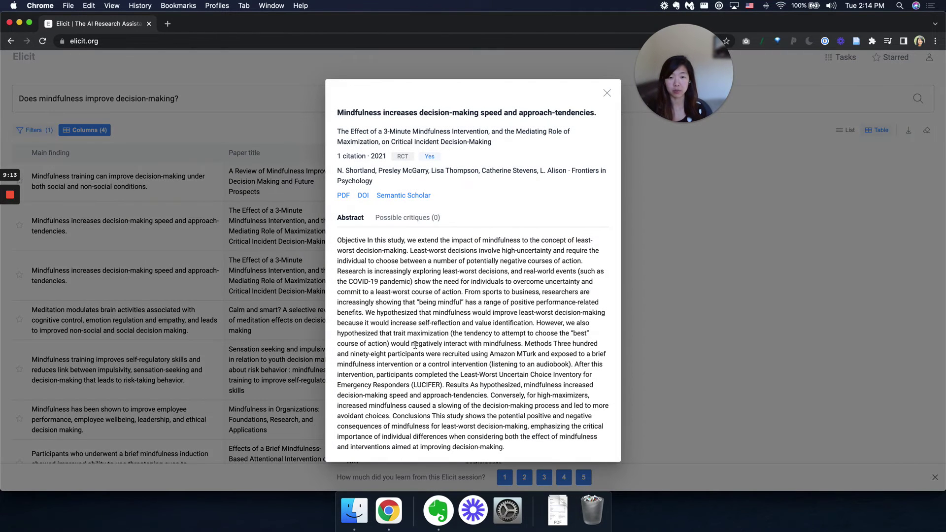
{"action": "left_click", "coordinate": [607, 93]}
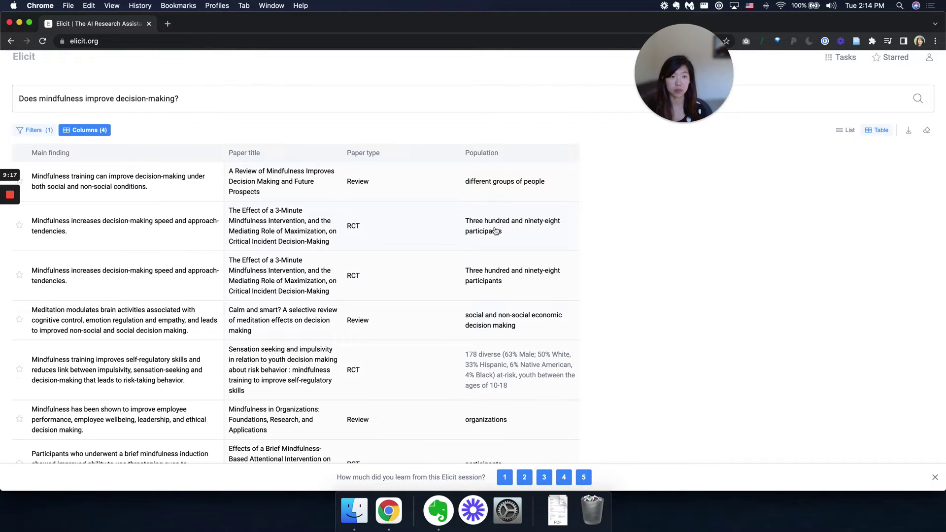
{"action": "left_click", "coordinate": [517, 181]}
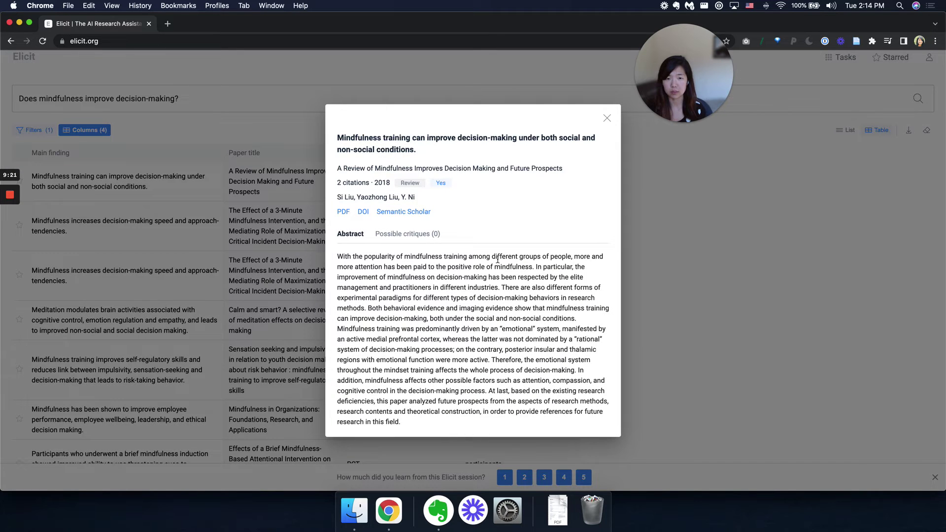
{"action": "left_click_drag", "start_coordinate": [494, 257], "coordinate": [572, 265]}
Close the paper details and scroll to star the 'Increasing Compassion in Medical Decision-Making' paper
{"action": "left_click", "coordinate": [607, 119]}
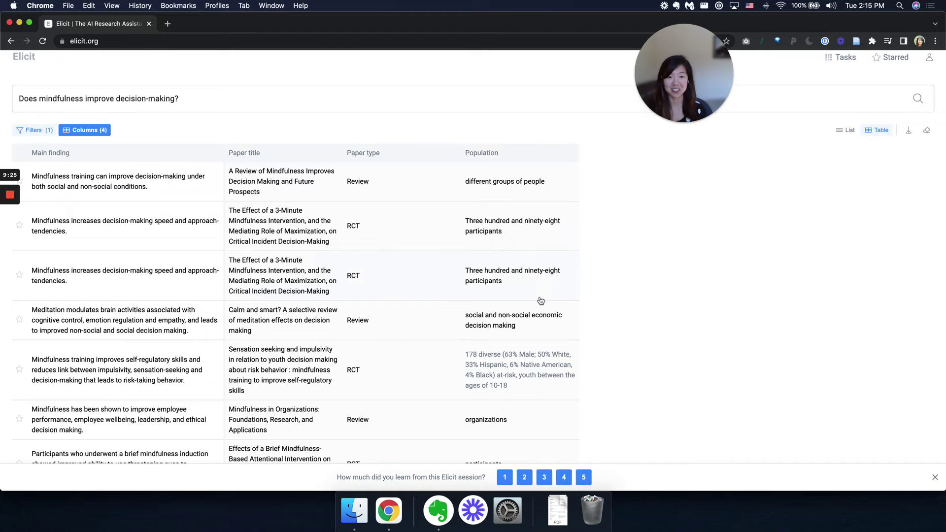
{"action": "scroll", "coordinate": [540, 300], "scroll_direction": "down", "scroll_amount": 3}
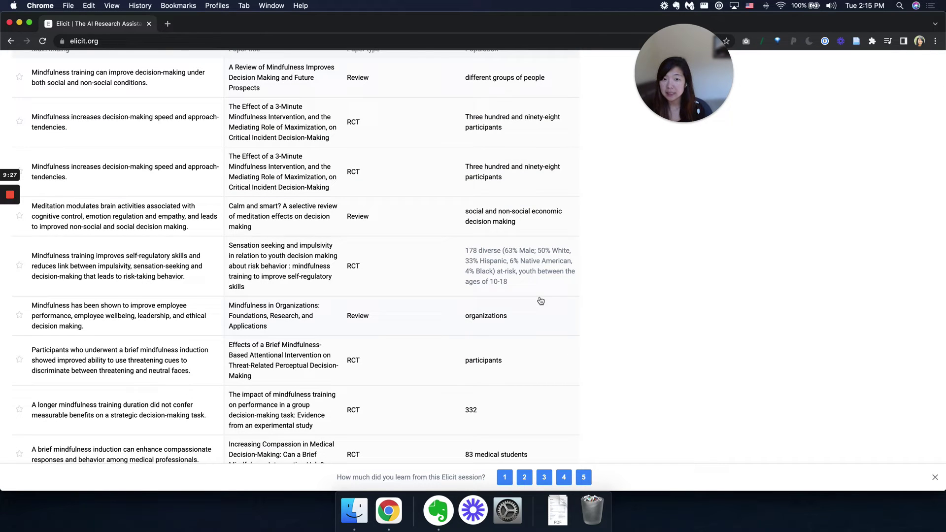
{"action": "scroll", "coordinate": [546, 292], "scroll_direction": "up", "scroll_amount": 1}
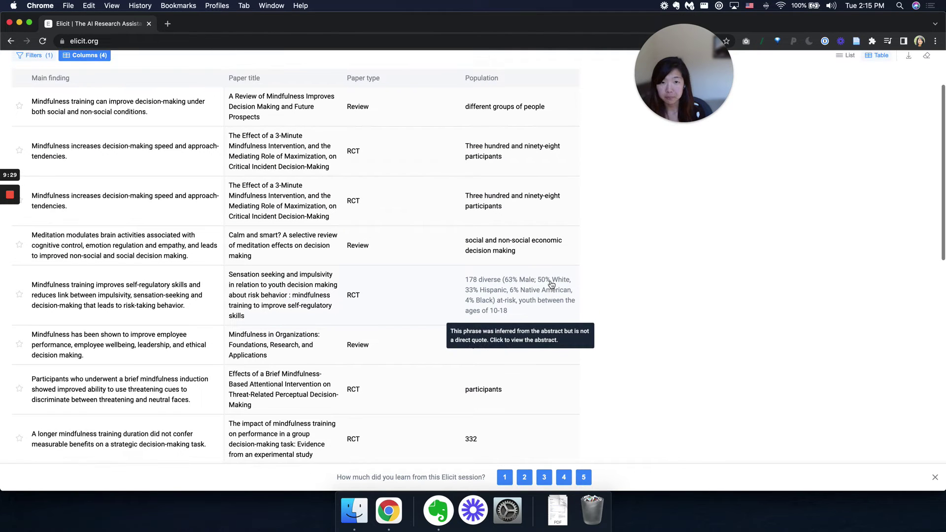
{"action": "scroll", "coordinate": [577, 325], "scroll_direction": "down", "scroll_amount": 4}
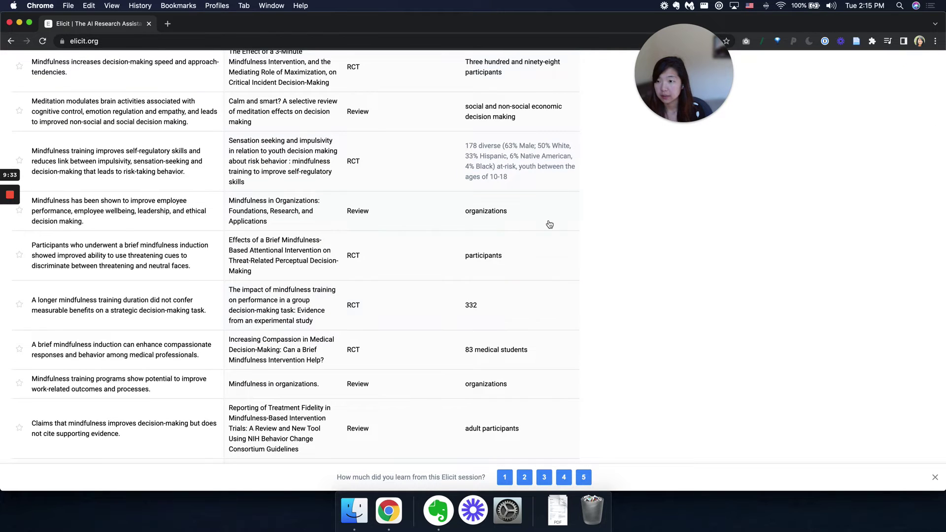
{"action": "scroll", "coordinate": [531, 282], "scroll_direction": "down", "scroll_amount": 1}
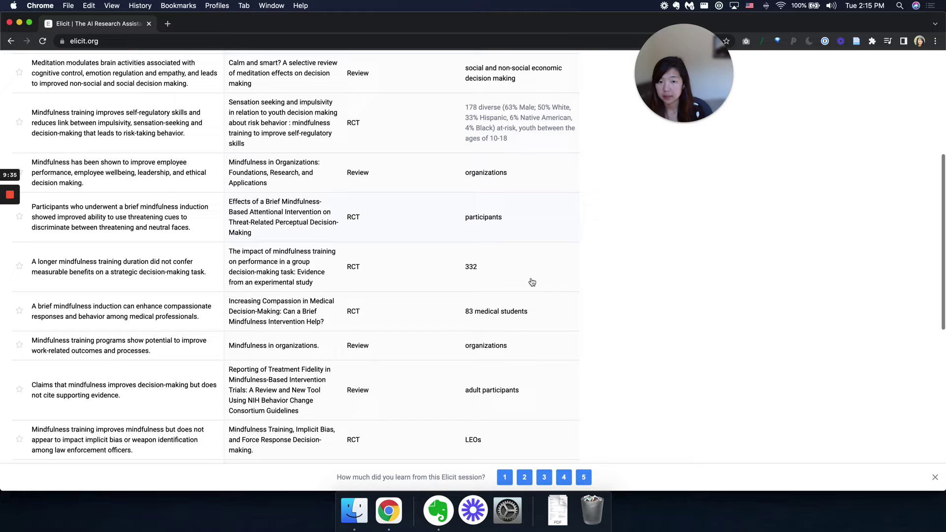
{"action": "scroll", "coordinate": [531, 313], "scroll_direction": "down", "scroll_amount": 2}
{"action": "scroll", "coordinate": [532, 317], "scroll_direction": "down", "scroll_amount": 1}
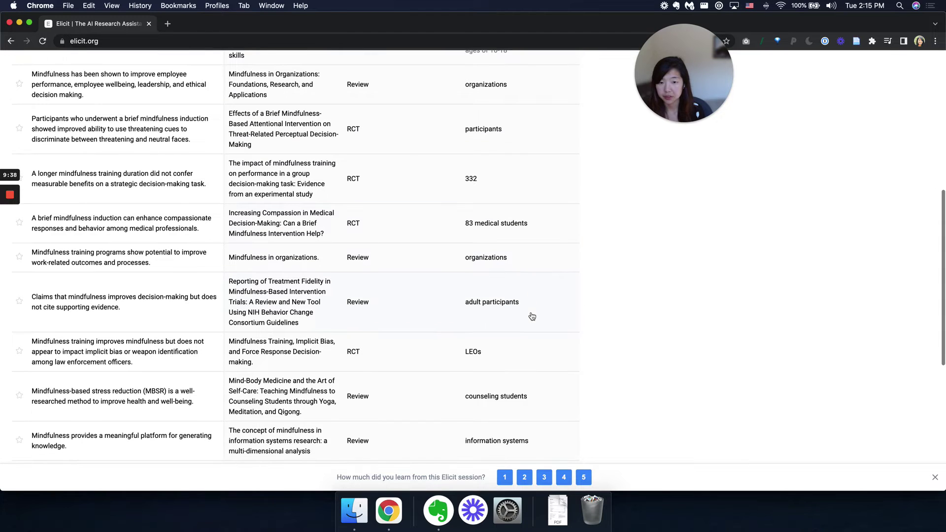
{"action": "scroll", "coordinate": [532, 316], "scroll_direction": "down", "scroll_amount": 2}
{"action": "scroll", "coordinate": [512, 367], "scroll_direction": "down", "scroll_amount": 1}
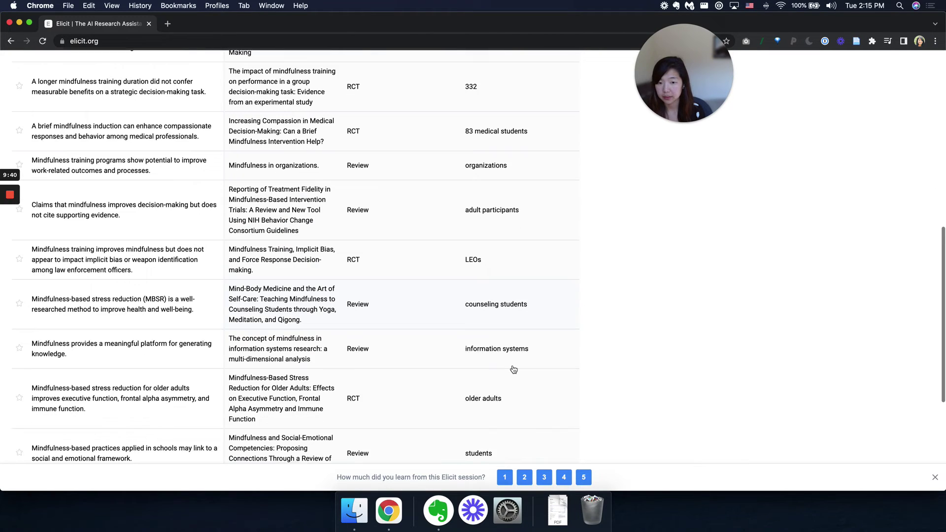
{"action": "scroll", "coordinate": [513, 369], "scroll_direction": "down", "scroll_amount": 1}
{"action": "scroll", "coordinate": [513, 369], "scroll_direction": "down", "scroll_amount": 2}
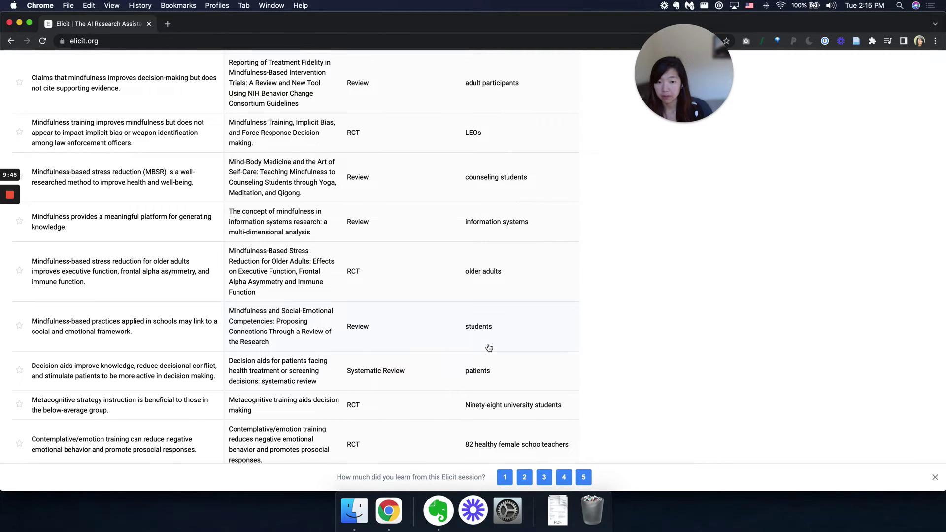
{"action": "scroll", "coordinate": [489, 348], "scroll_direction": "down", "scroll_amount": 2}
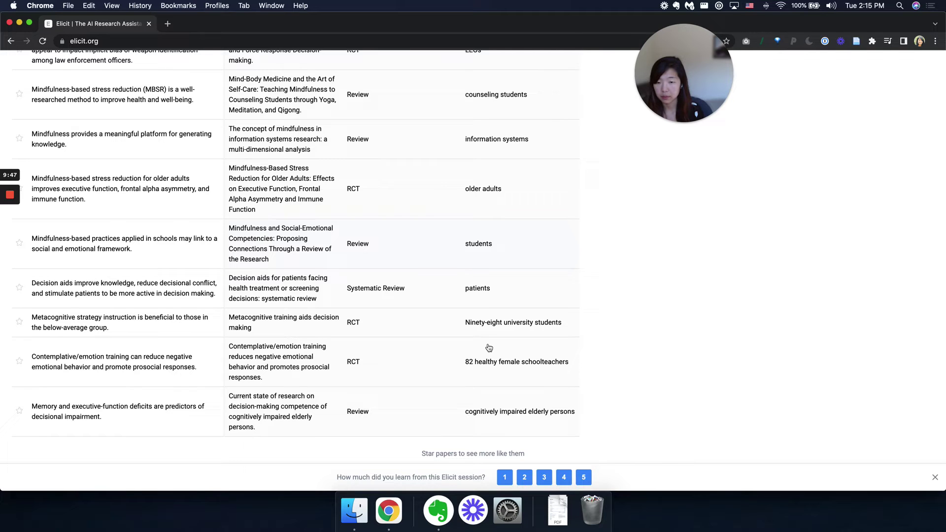
{"action": "scroll", "coordinate": [489, 348], "scroll_direction": "up", "scroll_amount": 1}
{"action": "scroll", "coordinate": [489, 348], "scroll_direction": "up", "scroll_amount": 2}
{"action": "scroll", "coordinate": [489, 348], "scroll_direction": "up", "scroll_amount": 1}
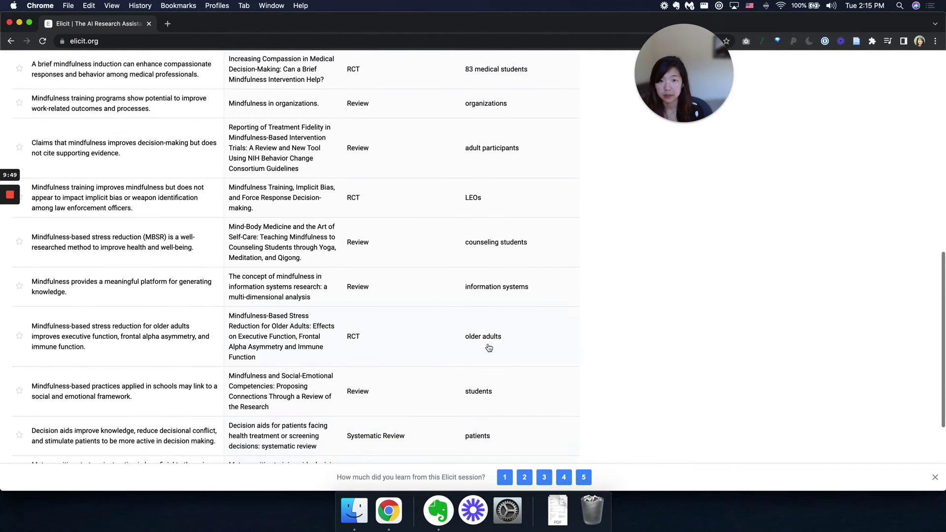
{"action": "scroll", "coordinate": [488, 348], "scroll_direction": "up", "scroll_amount": 3}
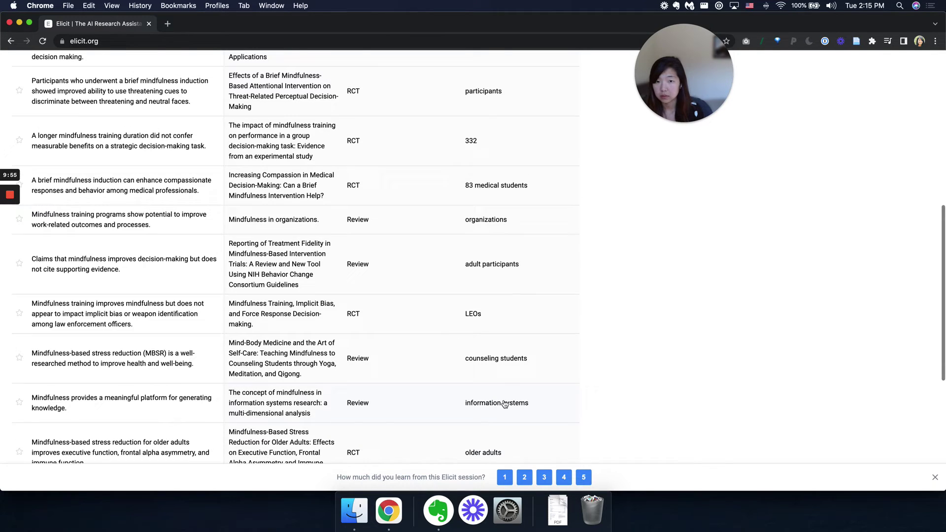
{"action": "scroll", "coordinate": [504, 403], "scroll_direction": "up", "scroll_amount": 3}
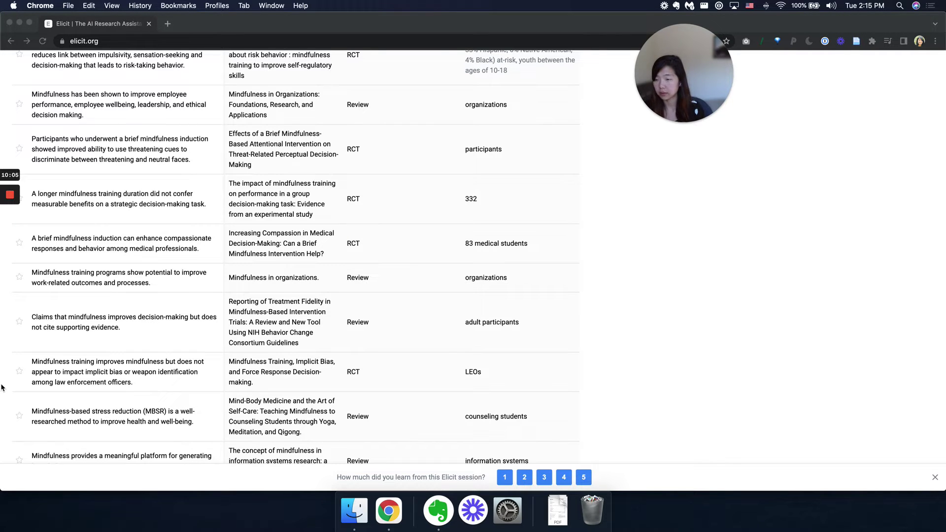
{"action": "left_click_drag", "start_coordinate": [3, 388], "coordinate": [21, 384]}
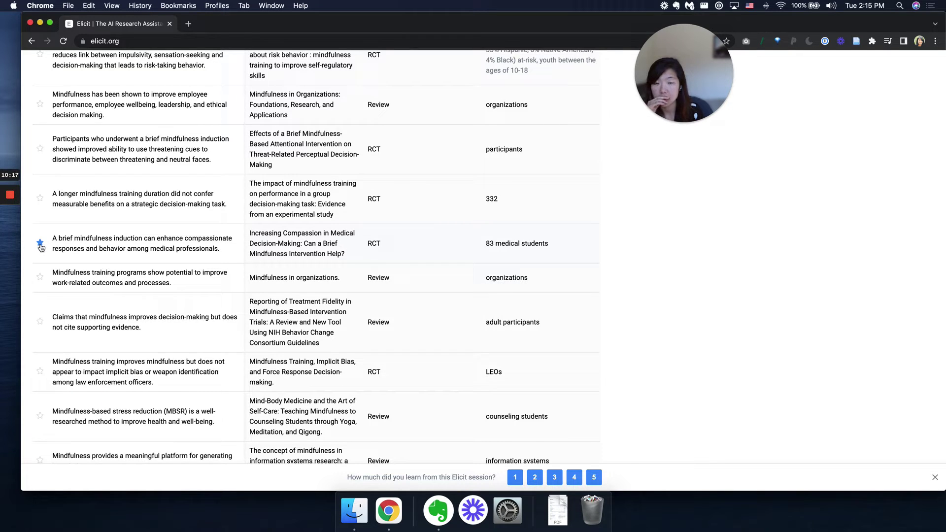
Scroll down the results to star the Contemplative/emotion training RCT on schoolteachers
{"action": "scroll", "coordinate": [41, 247], "scroll_direction": "up", "scroll_amount": 3}
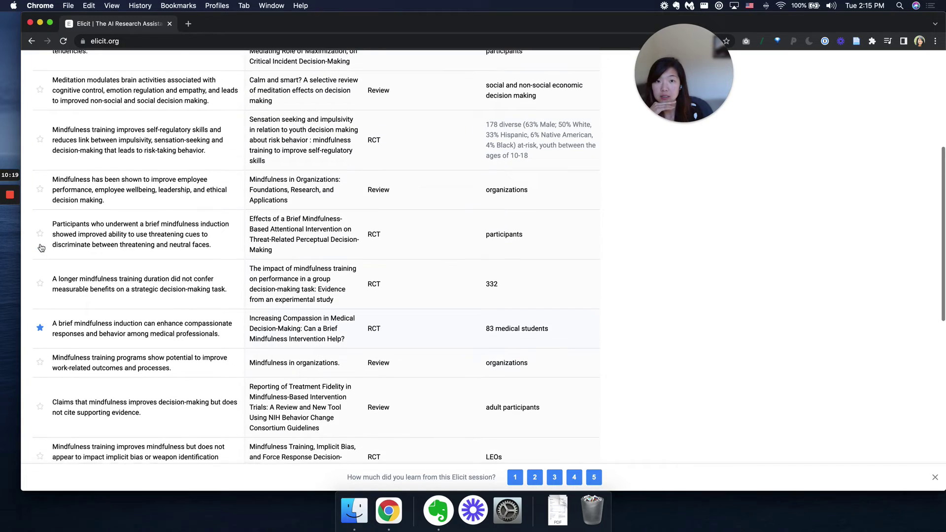
{"action": "scroll", "coordinate": [41, 247], "scroll_direction": "up", "scroll_amount": 3}
{"action": "scroll", "coordinate": [41, 248], "scroll_direction": "up", "scroll_amount": 3}
{"action": "scroll", "coordinate": [41, 247], "scroll_direction": "up", "scroll_amount": 3}
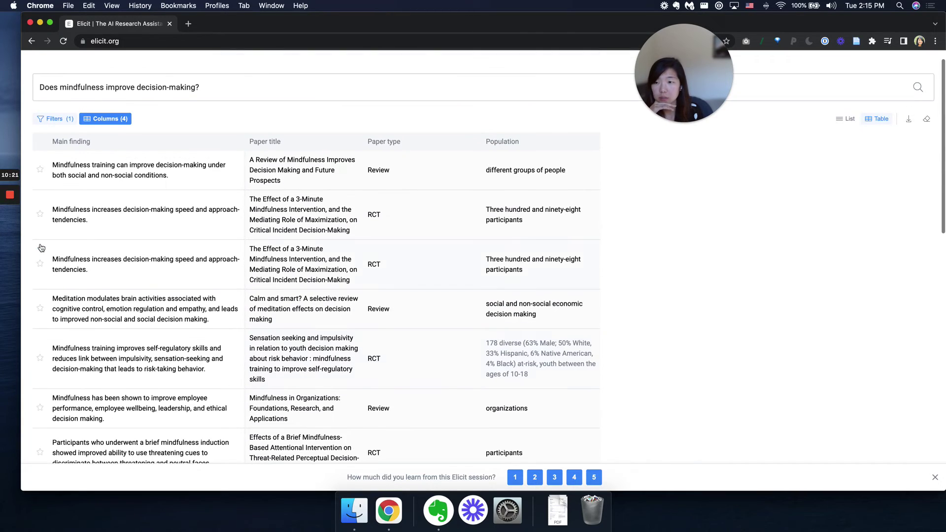
{"action": "scroll", "coordinate": [41, 248], "scroll_direction": "down", "scroll_amount": 5}
{"action": "scroll", "coordinate": [41, 248], "scroll_direction": "down", "scroll_amount": 4}
{"action": "scroll", "coordinate": [41, 248], "scroll_direction": "down", "scroll_amount": 1}
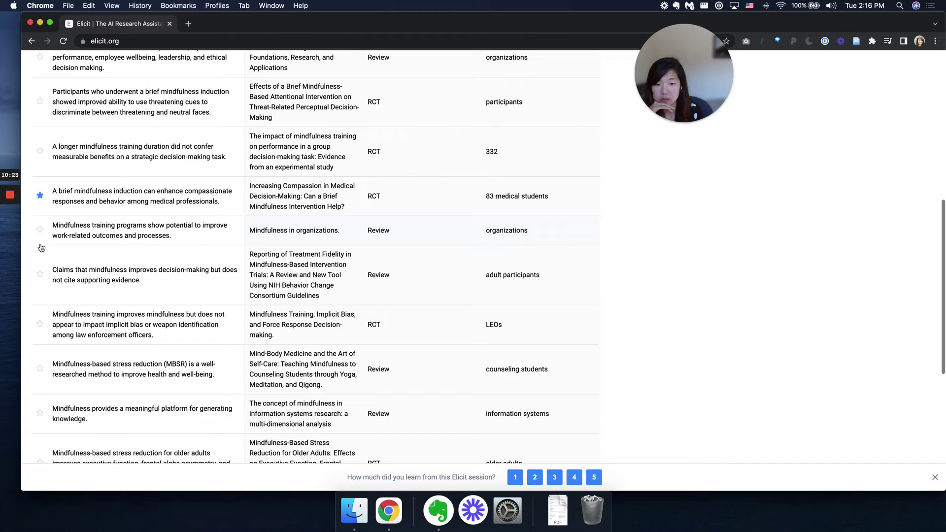
{"action": "scroll", "coordinate": [41, 248], "scroll_direction": "down", "scroll_amount": 3}
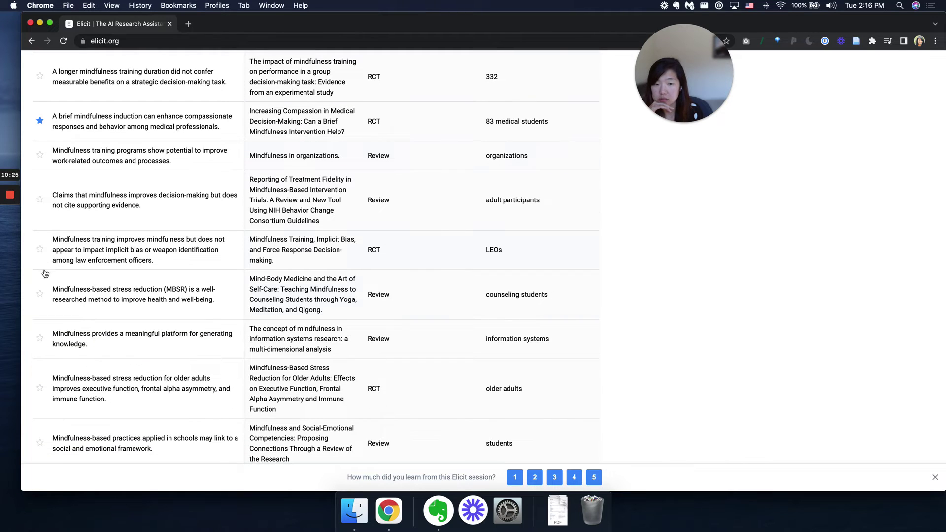
{"action": "scroll", "coordinate": [82, 316], "scroll_direction": "down", "scroll_amount": 1}
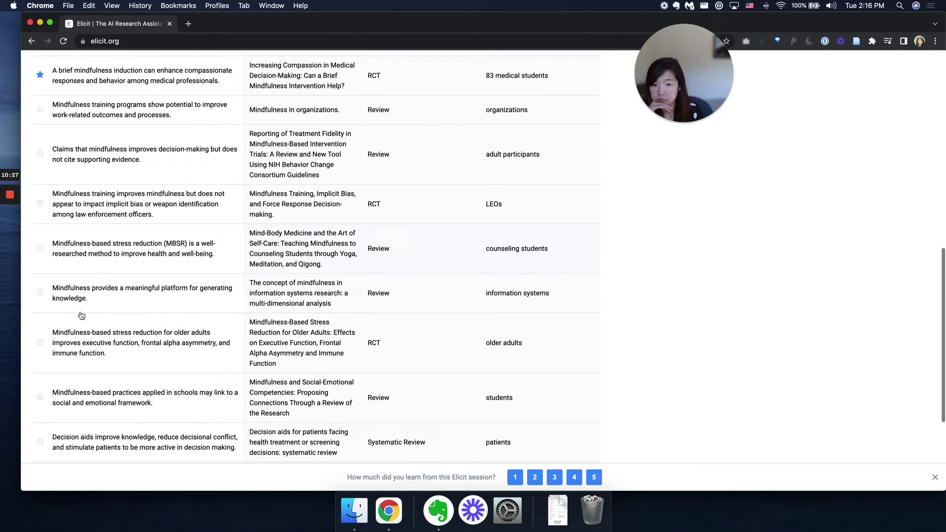
{"action": "scroll", "coordinate": [82, 316], "scroll_direction": "down", "scroll_amount": 2}
{"action": "scroll", "coordinate": [81, 315], "scroll_direction": "down", "scroll_amount": 2}
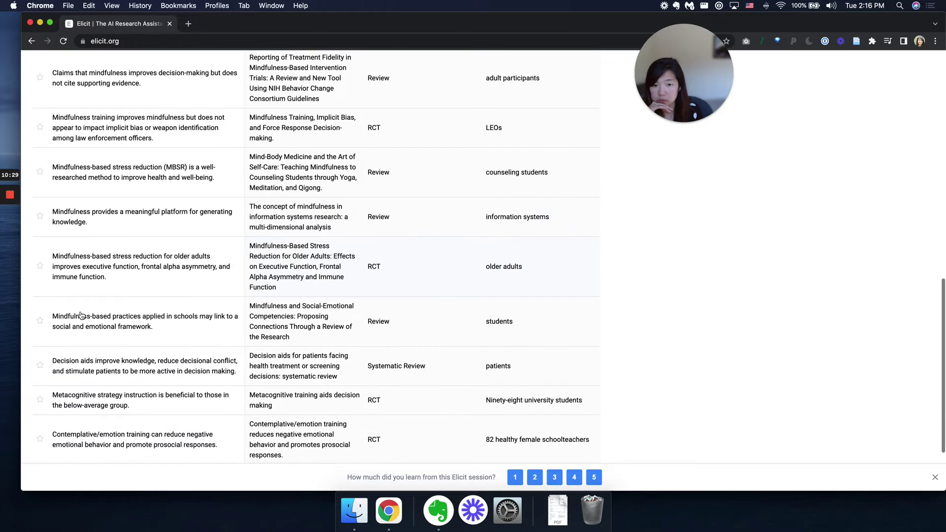
{"action": "scroll", "coordinate": [82, 315], "scroll_direction": "down", "scroll_amount": 2}
{"action": "scroll", "coordinate": [81, 316], "scroll_direction": "down", "scroll_amount": 1}
{"action": "scroll", "coordinate": [81, 315], "scroll_direction": "down", "scroll_amount": 1}
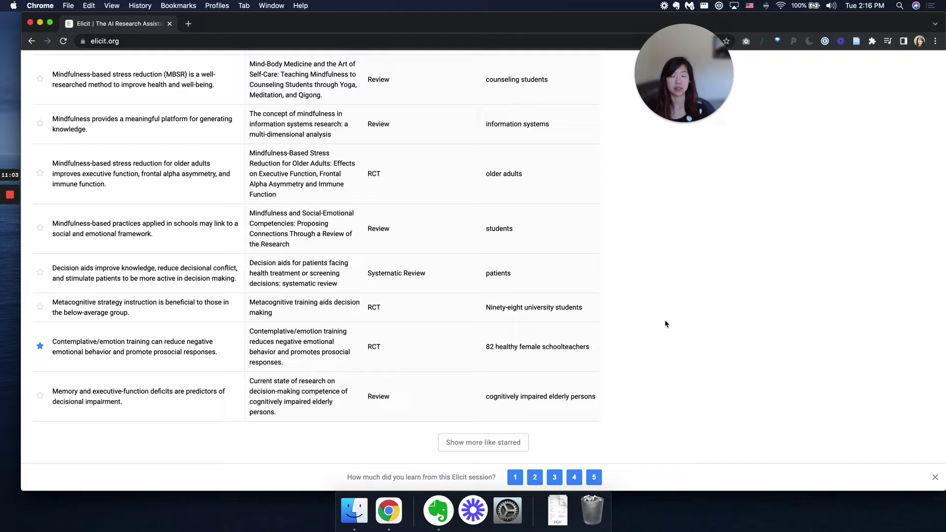
Star the 'Mindfulness in organizations' review and return to the top of the table
{"action": "scroll", "coordinate": [347, 329], "scroll_direction": "up", "scroll_amount": 3}
{"action": "scroll", "coordinate": [348, 328], "scroll_direction": "up", "scroll_amount": 3}
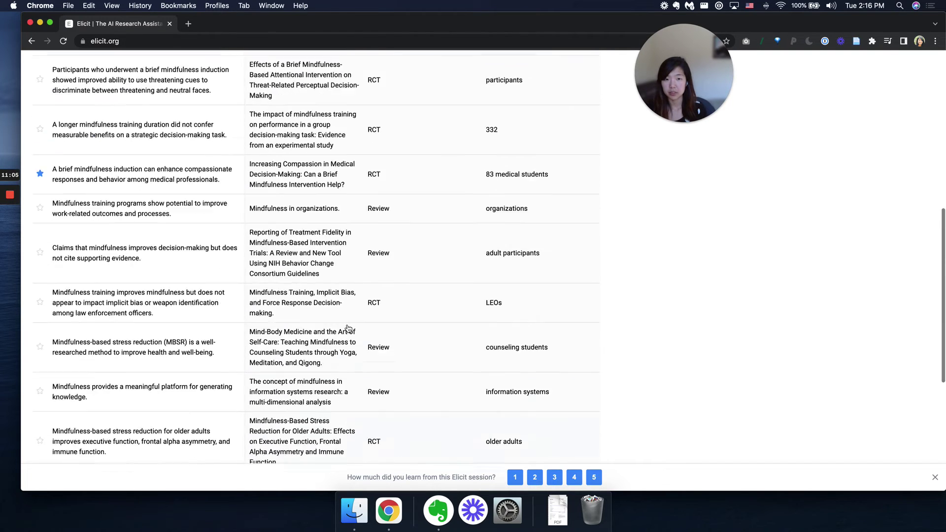
{"action": "scroll", "coordinate": [348, 329], "scroll_direction": "up", "scroll_amount": 3}
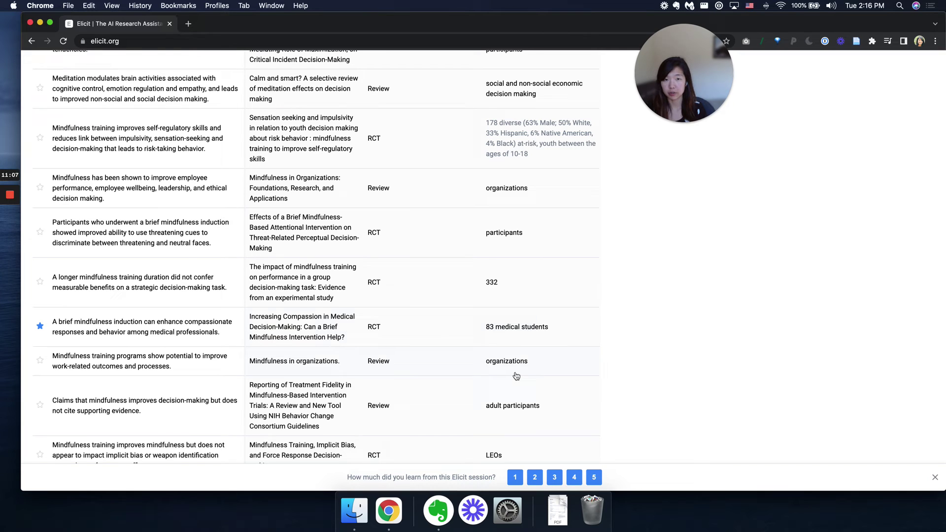
{"action": "scroll", "coordinate": [516, 376], "scroll_direction": "up", "scroll_amount": 1}
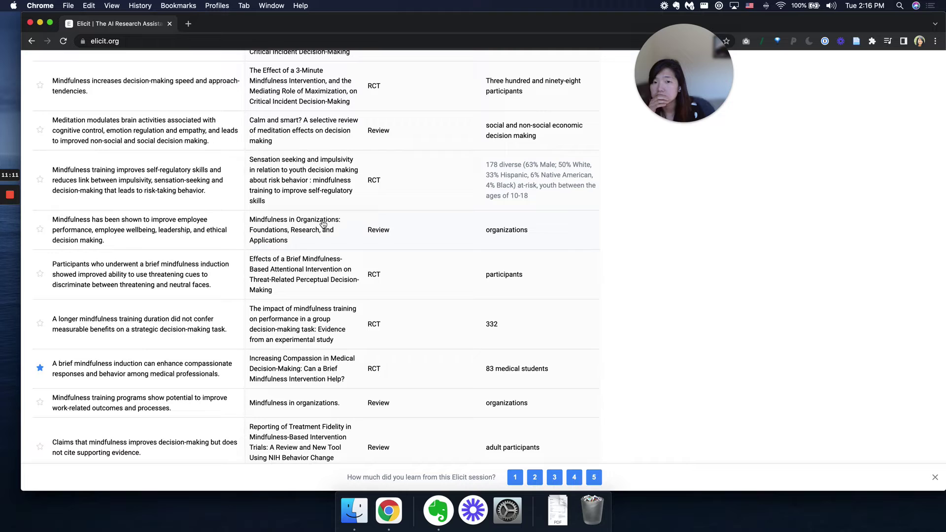
{"action": "scroll", "coordinate": [493, 212], "scroll_direction": "up", "scroll_amount": 1}
{"action": "scroll", "coordinate": [573, 199], "scroll_direction": "up", "scroll_amount": 1}
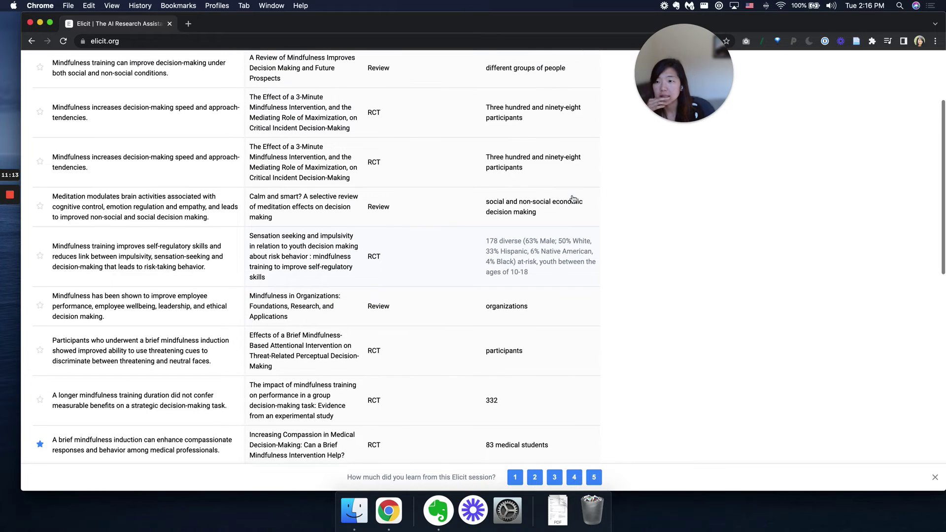
{"action": "scroll", "coordinate": [573, 199], "scroll_direction": "up", "scroll_amount": 1}
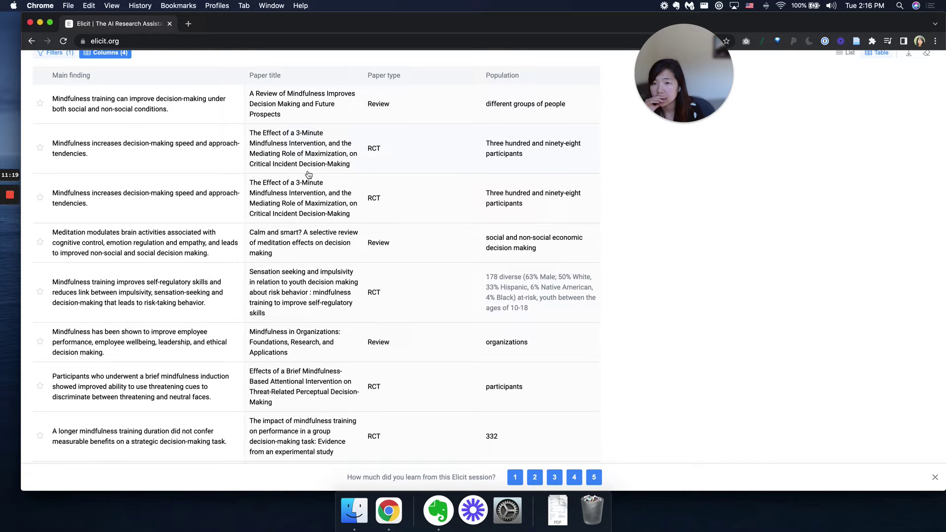
{"action": "scroll", "coordinate": [320, 233], "scroll_direction": "down", "scroll_amount": 1}
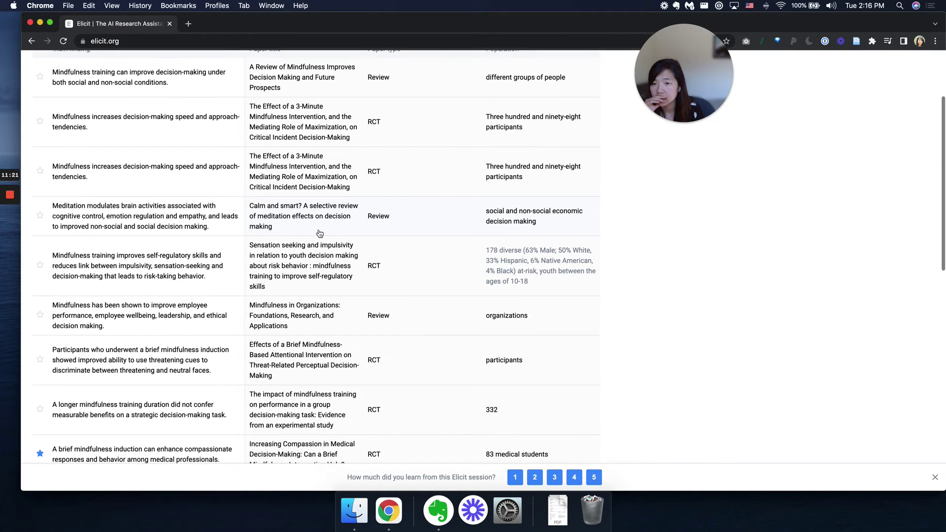
{"action": "scroll", "coordinate": [324, 311], "scroll_direction": "down", "scroll_amount": 3}
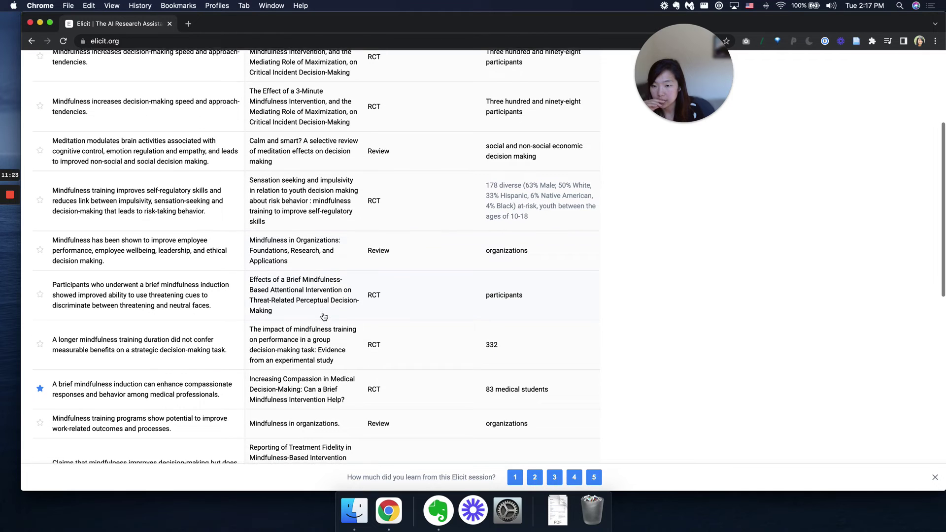
{"action": "scroll", "coordinate": [324, 316], "scroll_direction": "down", "scroll_amount": 2}
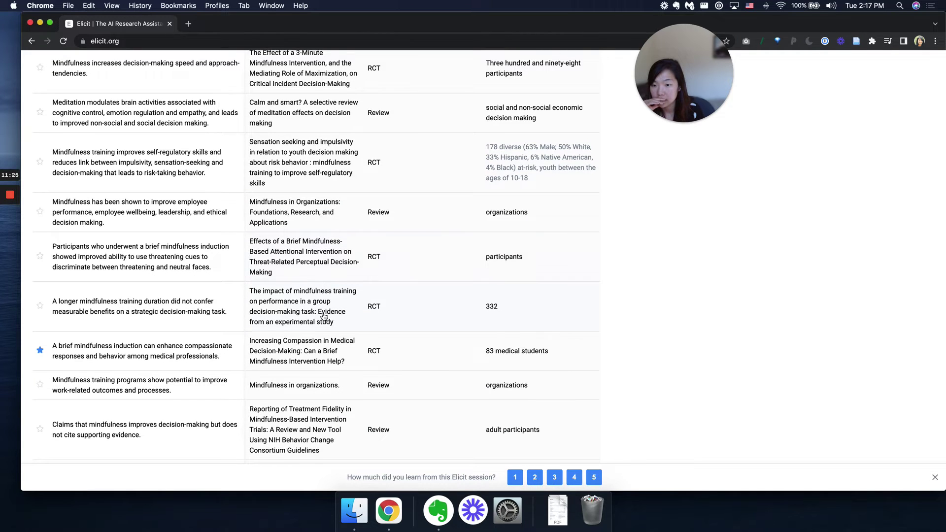
{"action": "scroll", "coordinate": [324, 317], "scroll_direction": "down", "scroll_amount": 1}
{"action": "scroll", "coordinate": [324, 316], "scroll_direction": "down", "scroll_amount": 2}
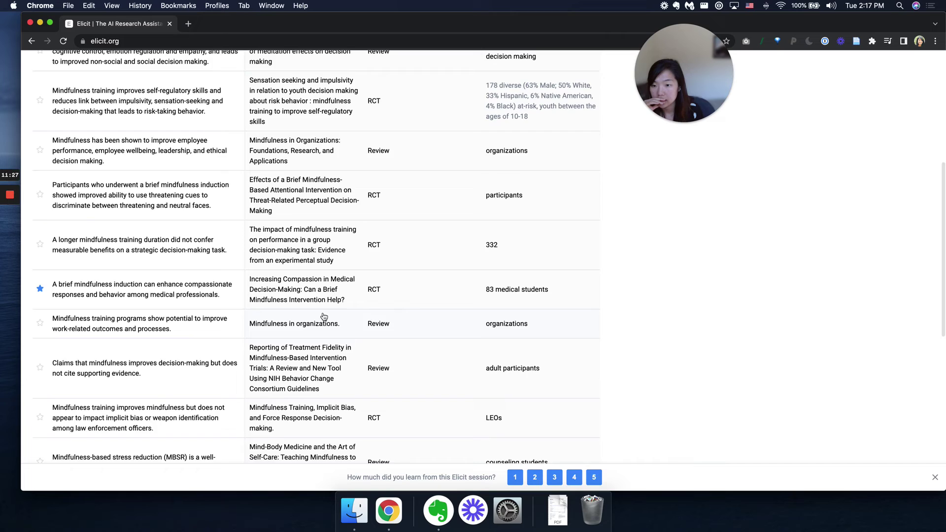
{"action": "scroll", "coordinate": [324, 316], "scroll_direction": "down", "scroll_amount": 2}
{"action": "scroll", "coordinate": [323, 316], "scroll_direction": "down", "scroll_amount": 2}
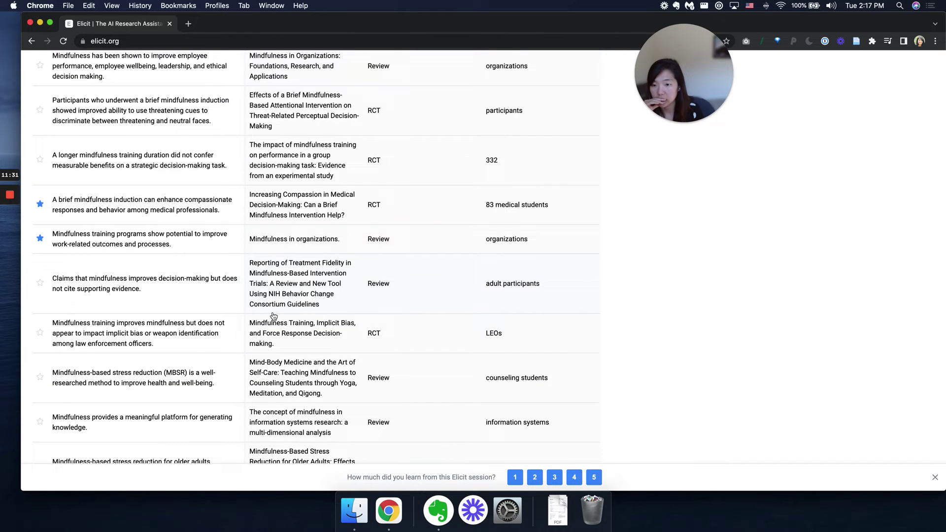
{"action": "scroll", "coordinate": [283, 338], "scroll_direction": "down", "scroll_amount": 2}
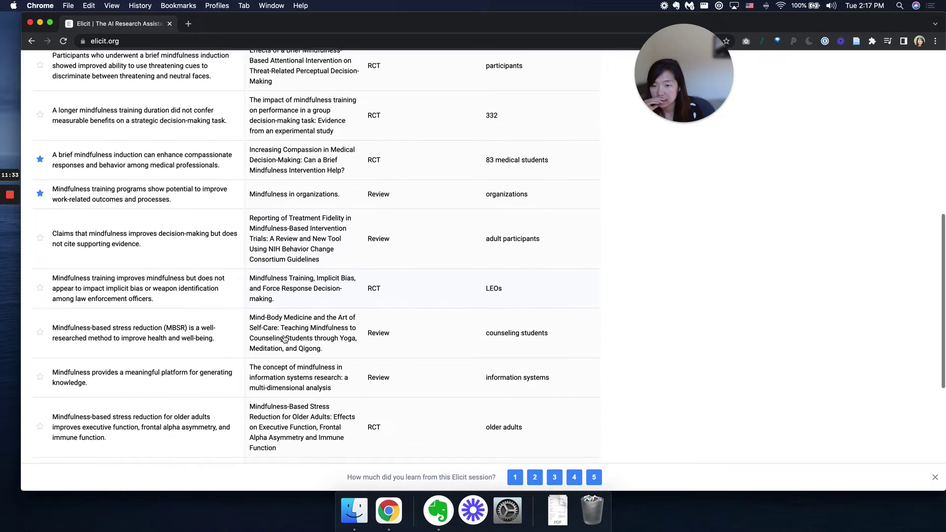
{"action": "scroll", "coordinate": [284, 340], "scroll_direction": "down", "scroll_amount": 1}
{"action": "scroll", "coordinate": [284, 339], "scroll_direction": "down", "scroll_amount": 3}
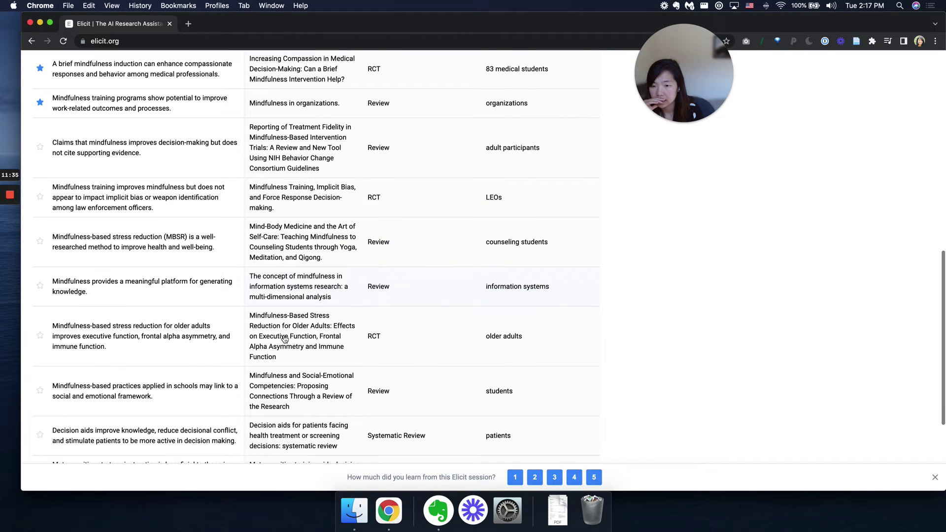
{"action": "scroll", "coordinate": [284, 339], "scroll_direction": "down", "scroll_amount": 2}
{"action": "scroll", "coordinate": [285, 339], "scroll_direction": "down", "scroll_amount": 1}
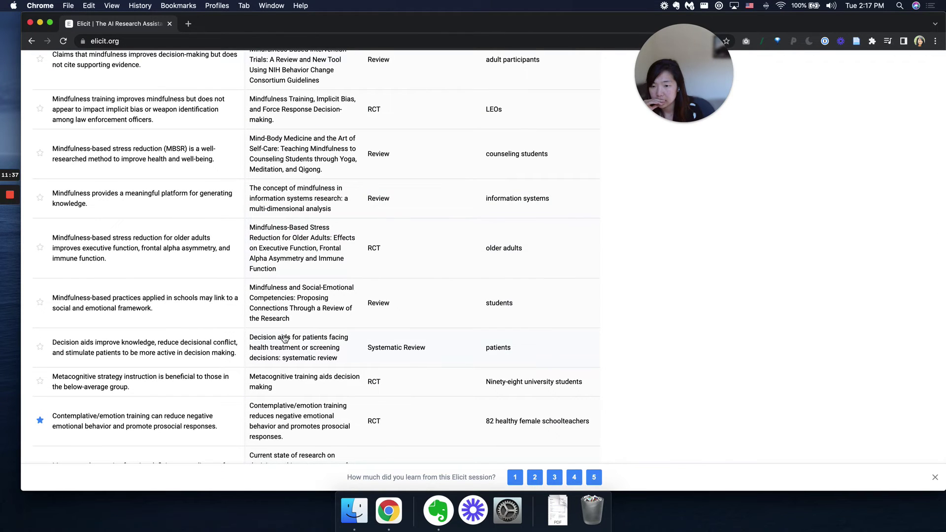
{"action": "scroll", "coordinate": [284, 339], "scroll_direction": "down", "scroll_amount": 2}
{"action": "scroll", "coordinate": [284, 339], "scroll_direction": "up", "scroll_amount": 10}
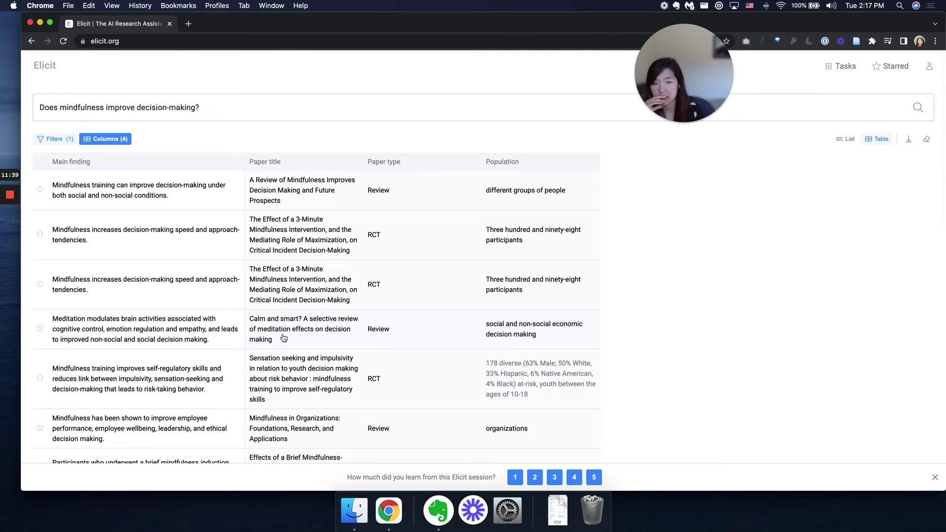
Clear all unstarred papers and load more results similar to the three starred ones
{"action": "left_click", "coordinate": [927, 142]}
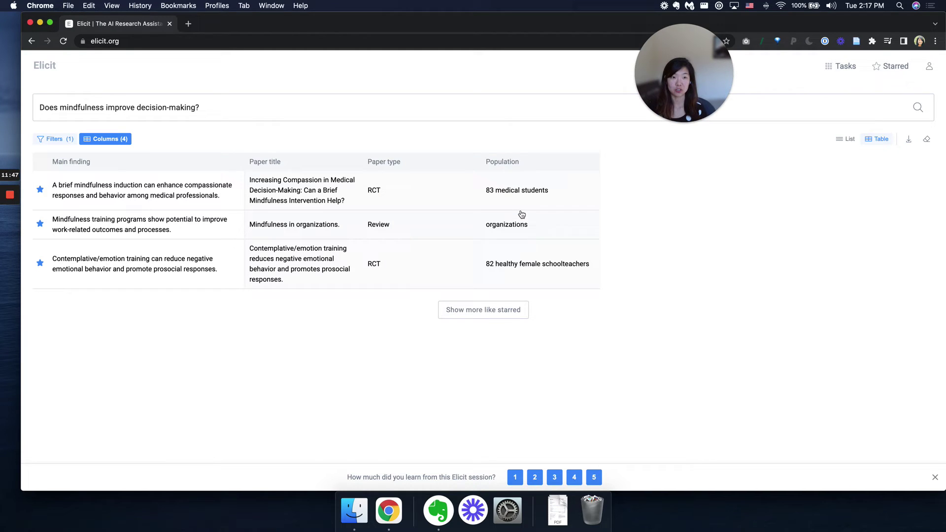
{"action": "left_click", "coordinate": [474, 309]}
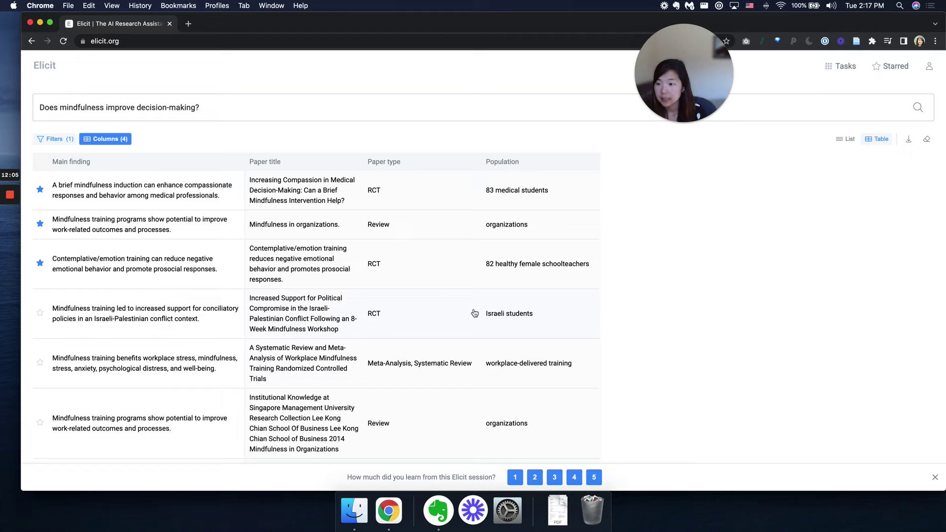
Star the health care professionals patient-care review among the new results
{"action": "scroll", "coordinate": [338, 320], "scroll_direction": "down", "scroll_amount": 1}
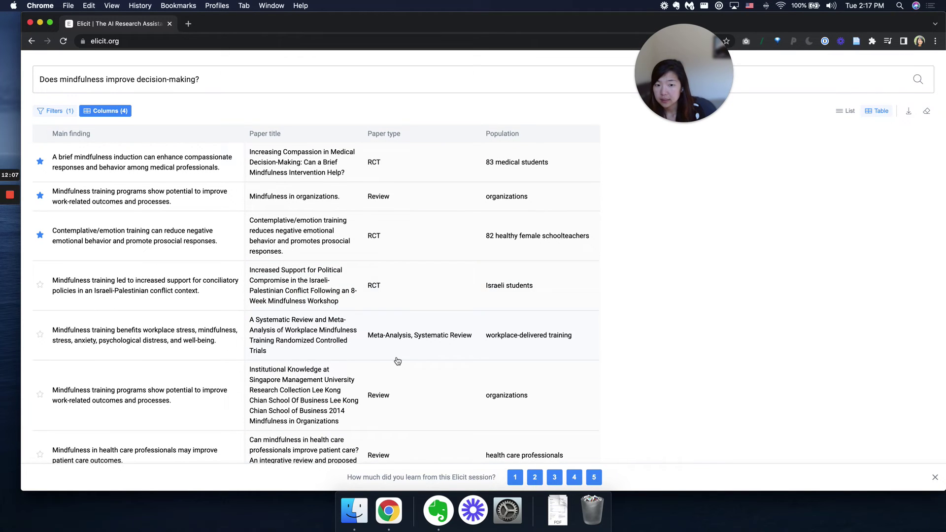
{"action": "scroll", "coordinate": [397, 359], "scroll_direction": "down", "scroll_amount": 2}
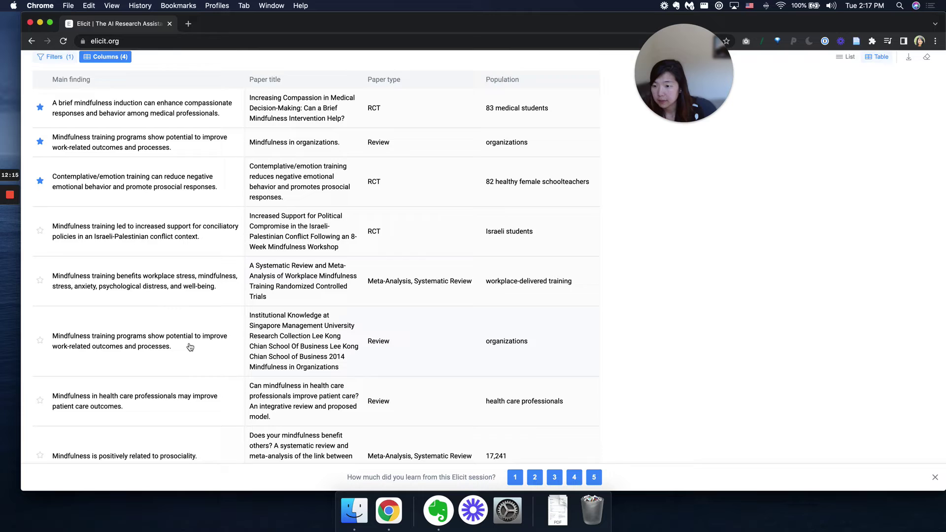
{"action": "scroll", "coordinate": [191, 347], "scroll_direction": "down", "scroll_amount": 2}
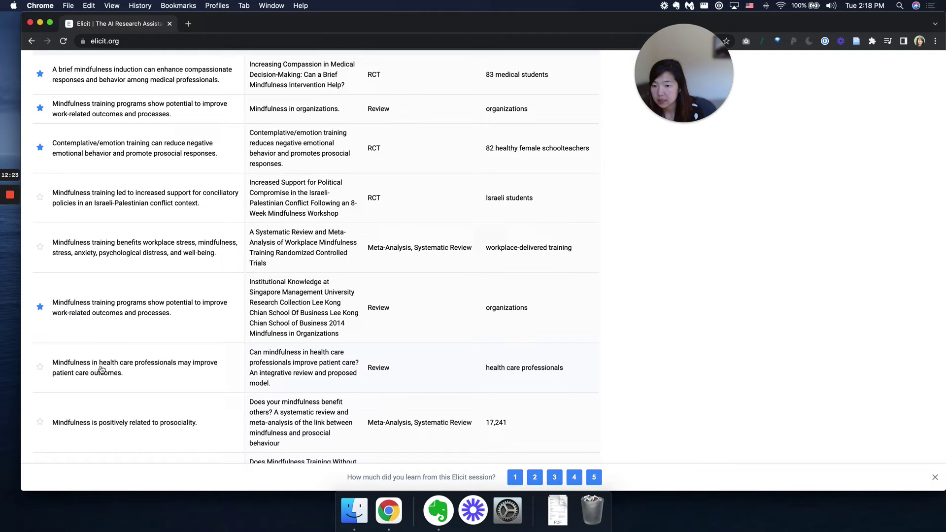
{"action": "left_click", "coordinate": [40, 368]}
Star the self-compassion trainings review and the Institutional Knowledge review, then return to the top
{"action": "scroll", "coordinate": [200, 355], "scroll_direction": "down", "scroll_amount": 3}
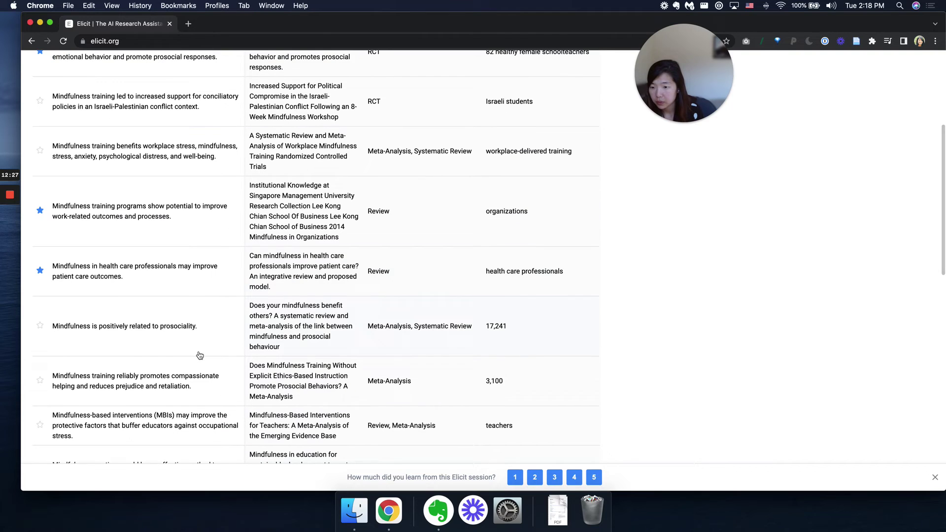
{"action": "scroll", "coordinate": [190, 319], "scroll_direction": "down", "scroll_amount": 2}
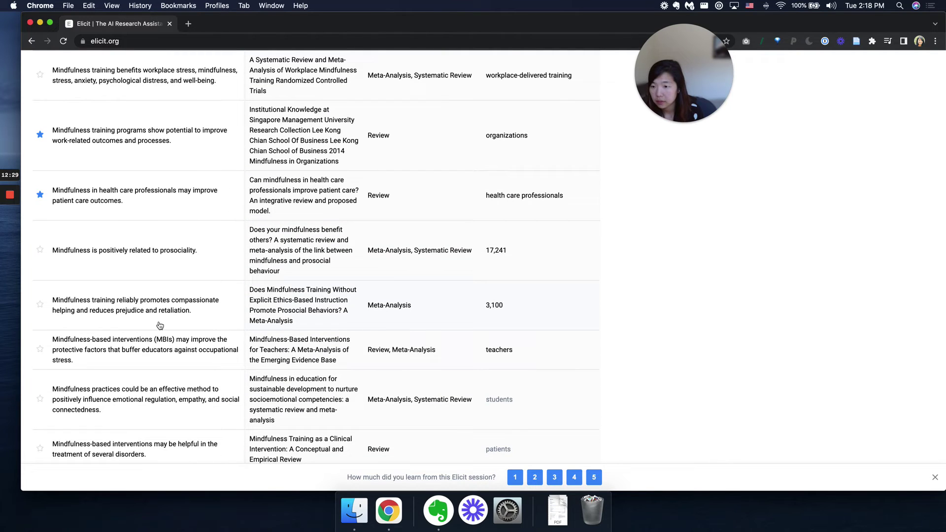
{"action": "scroll", "coordinate": [160, 354], "scroll_direction": "down", "scroll_amount": 1}
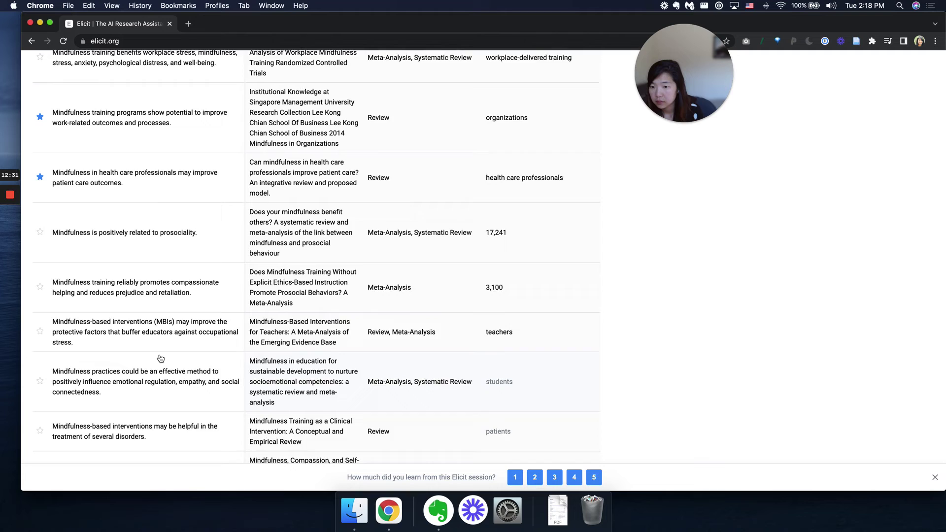
{"action": "scroll", "coordinate": [160, 359], "scroll_direction": "down", "scroll_amount": 2}
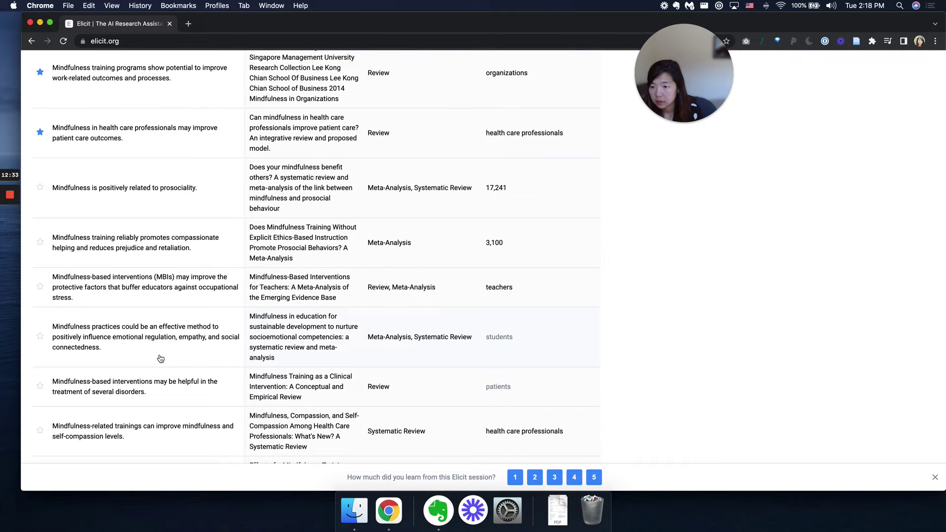
{"action": "scroll", "coordinate": [161, 359], "scroll_direction": "down", "scroll_amount": 2}
{"action": "scroll", "coordinate": [168, 390], "scroll_direction": "down", "scroll_amount": 3}
{"action": "scroll", "coordinate": [99, 316], "scroll_direction": "down", "scroll_amount": 2}
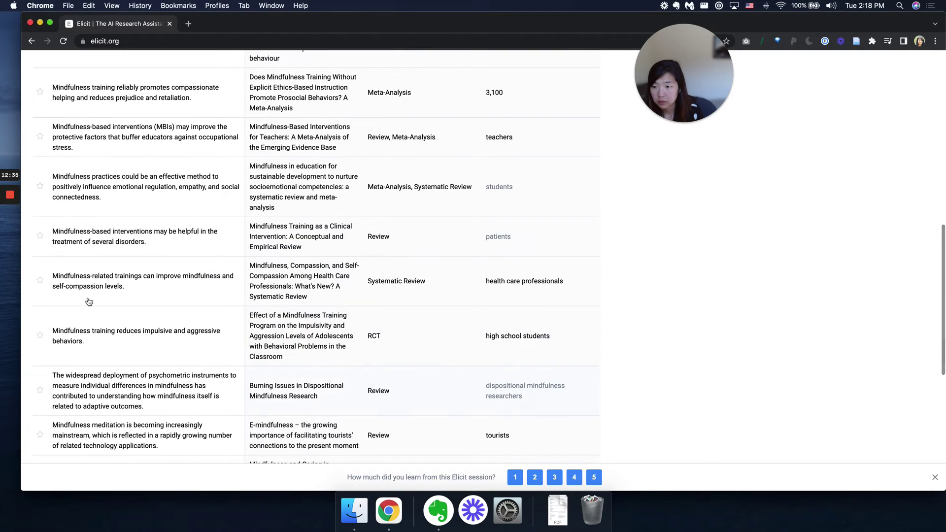
{"action": "left_click", "coordinate": [41, 281]}
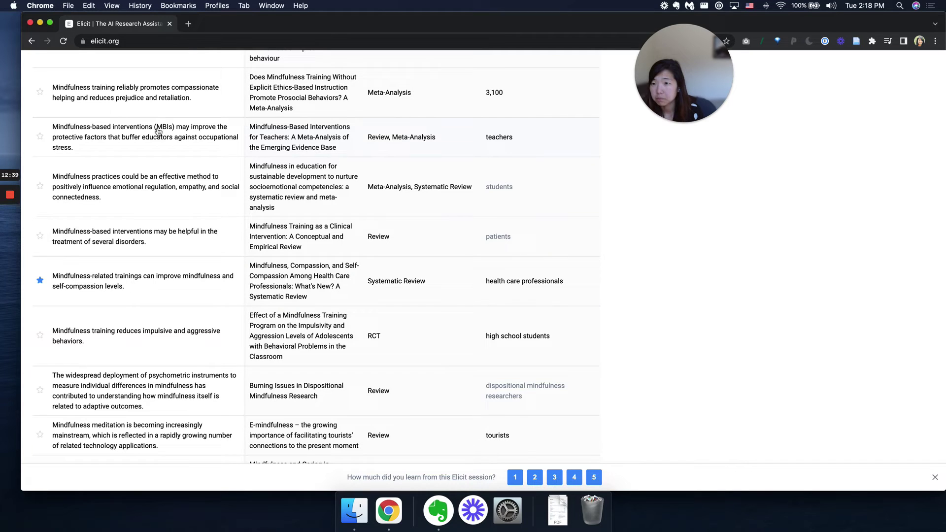
{"action": "left_click", "coordinate": [40, 137]}
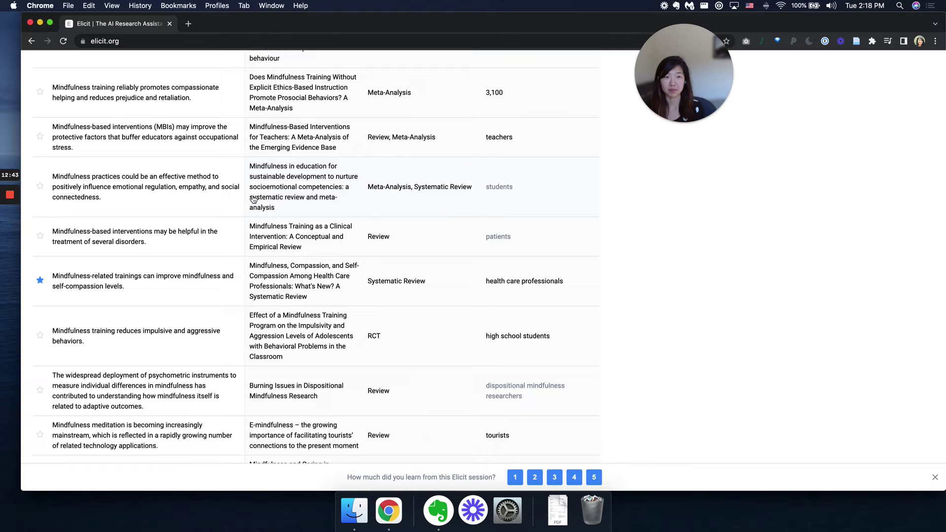
{"action": "scroll", "coordinate": [370, 271], "scroll_direction": "down", "scroll_amount": 1}
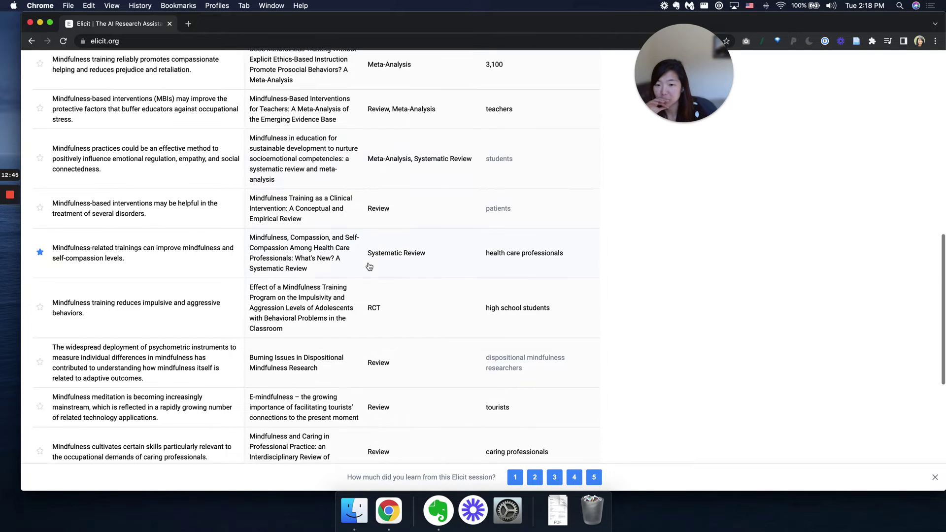
{"action": "scroll", "coordinate": [370, 271], "scroll_direction": "down", "scroll_amount": 1}
{"action": "scroll", "coordinate": [369, 267], "scroll_direction": "up", "scroll_amount": 4}
{"action": "scroll", "coordinate": [369, 267], "scroll_direction": "up", "scroll_amount": 1}
{"action": "scroll", "coordinate": [369, 267], "scroll_direction": "up", "scroll_amount": 2}
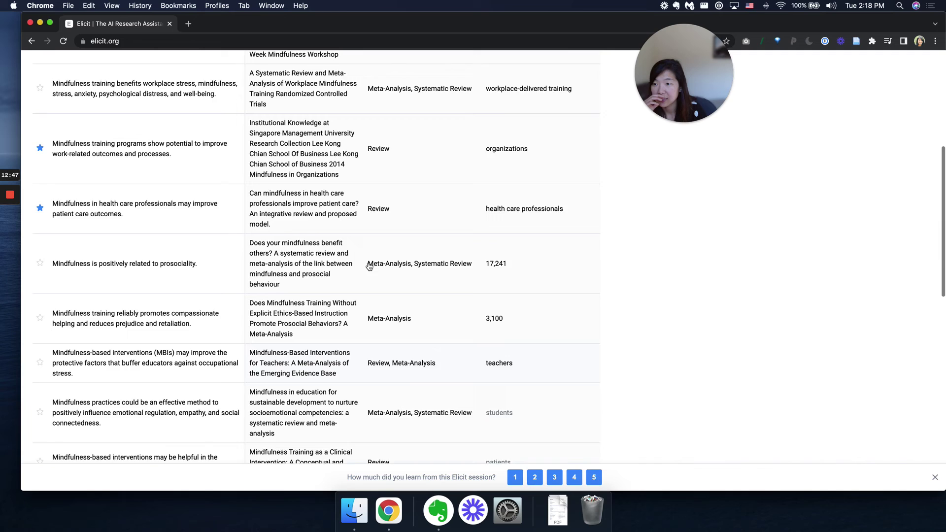
{"action": "scroll", "coordinate": [369, 266], "scroll_direction": "up", "scroll_amount": 5}
{"action": "scroll", "coordinate": [369, 267], "scroll_direction": "up", "scroll_amount": 2}
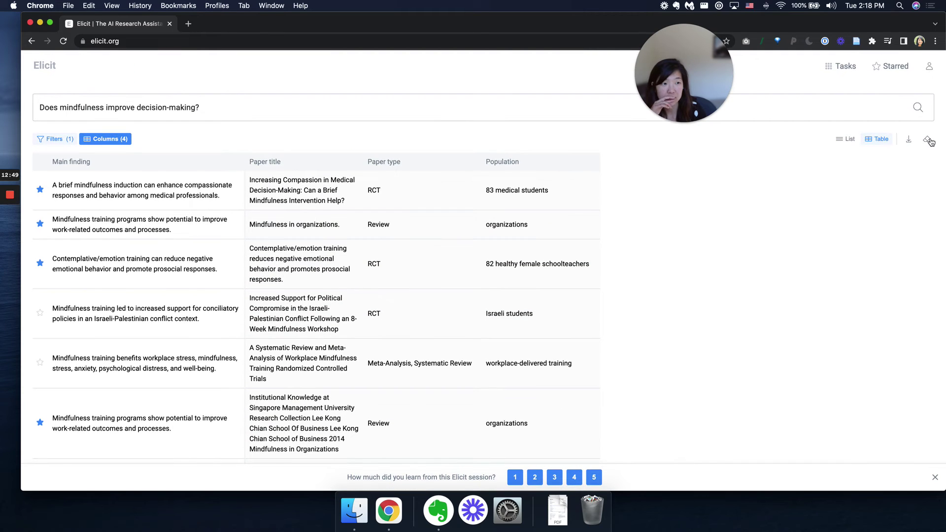
Clear the unstarred papers so only the six starred ones remain
{"action": "left_click", "coordinate": [927, 141]}
{"action": "scroll", "coordinate": [767, 264], "scroll_direction": "down", "scroll_amount": 1}
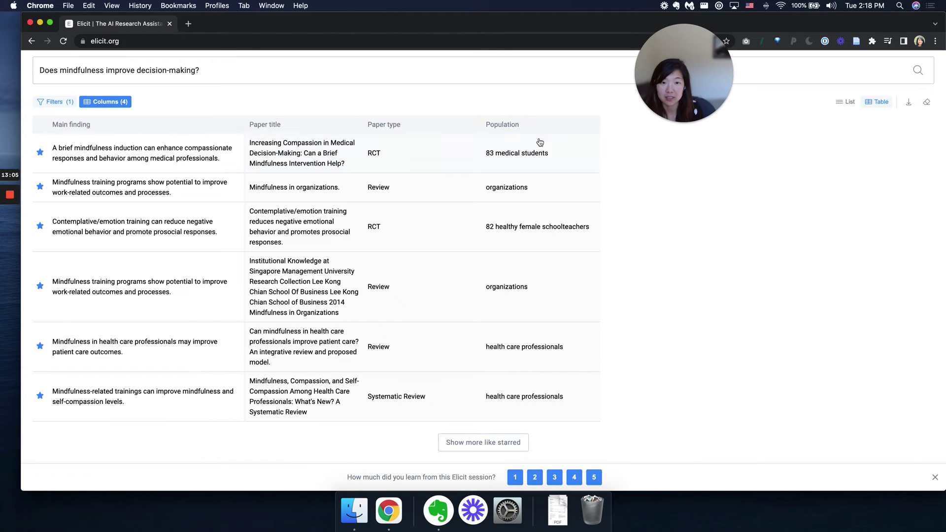
{"action": "mouse_move", "coordinate": [503, 161]}
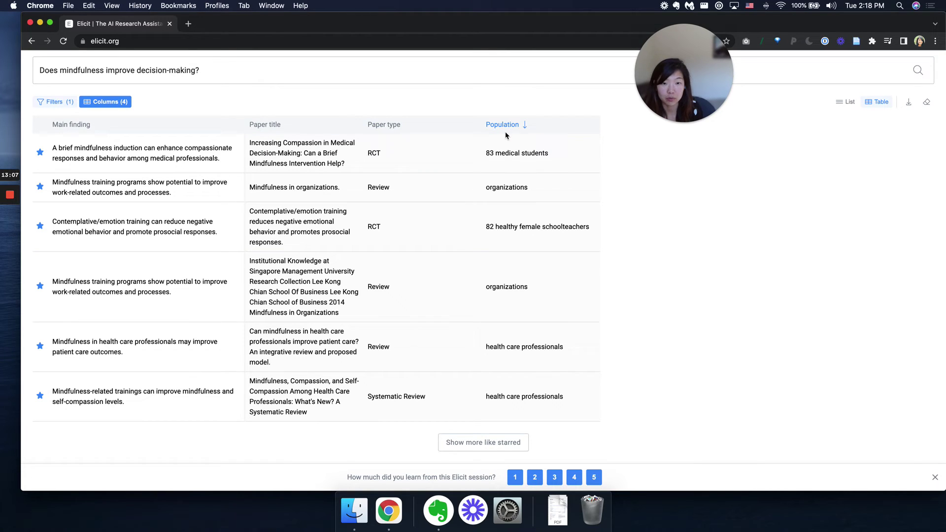
Add an Outcome column to the six-paper starred table
{"action": "left_click", "coordinate": [109, 103]}
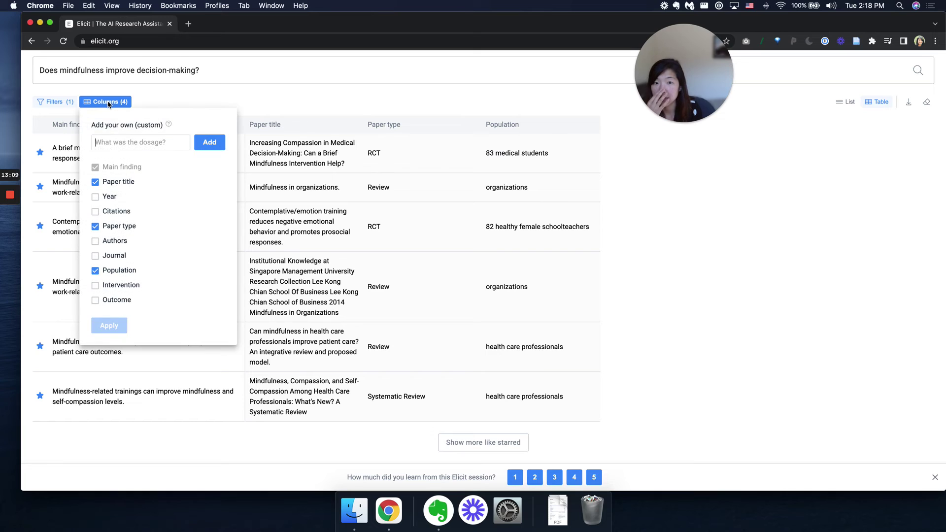
{"action": "left_click", "coordinate": [131, 286]}
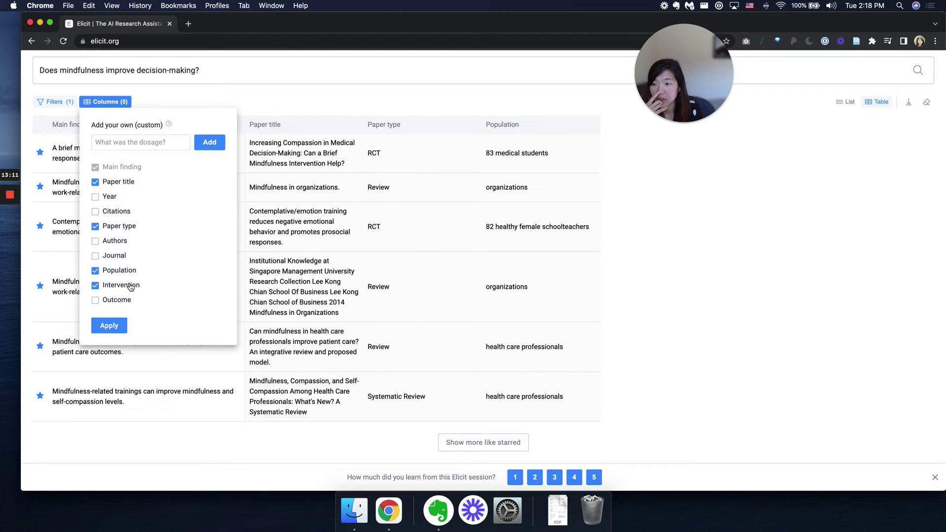
{"action": "left_click", "coordinate": [118, 300]}
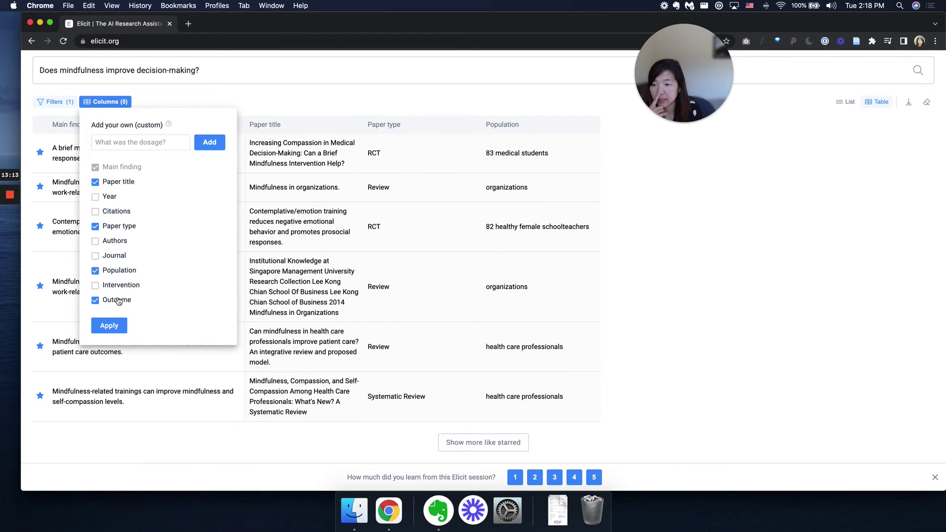
{"action": "left_click", "coordinate": [107, 326]}
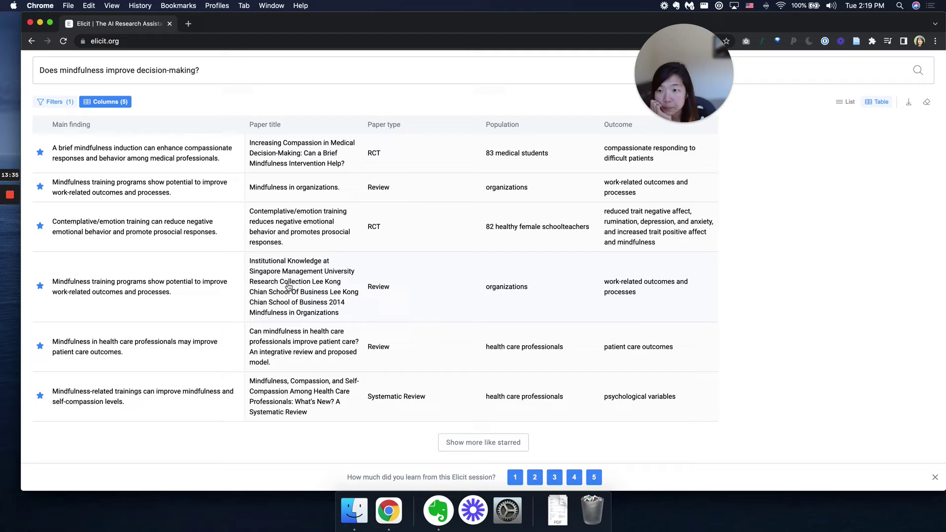
Add a custom column named 'How did they measure decision-making?' to the table
{"action": "left_click", "coordinate": [117, 104]}
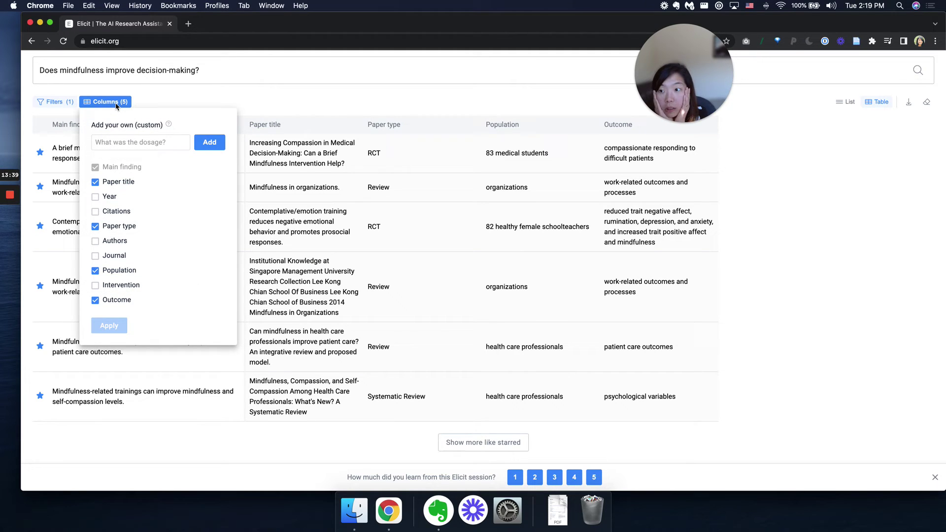
{"action": "type", "text": "How did they "}
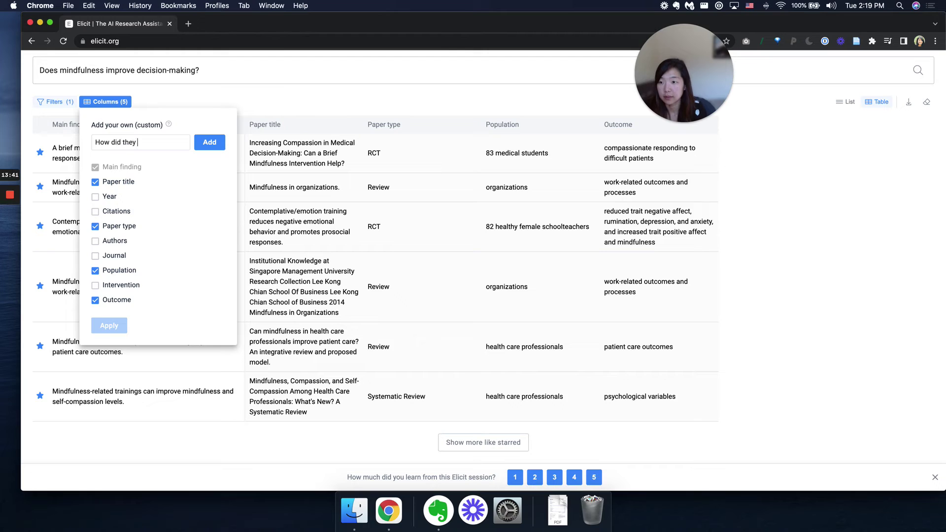
{"action": "type", "text": "measure decision"}
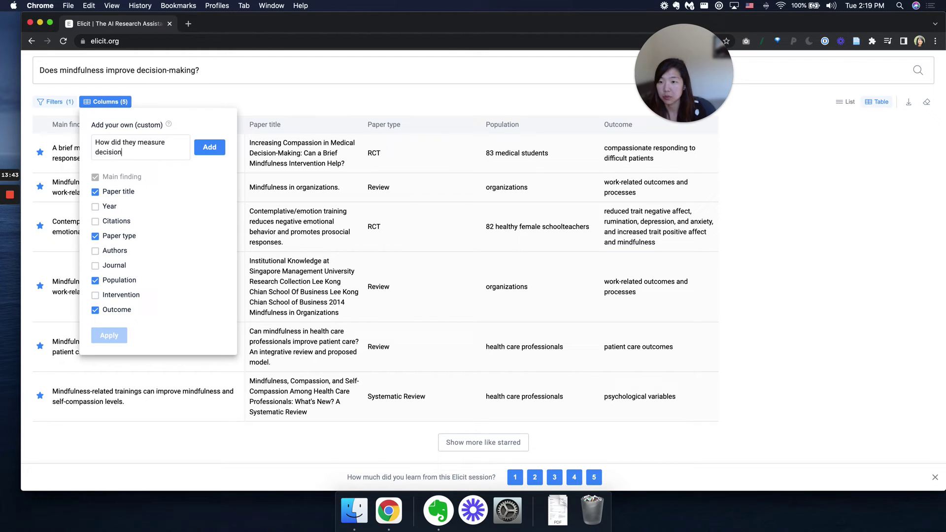
{"action": "type", "text": "-making?"}
{"action": "key", "text": "Return"}
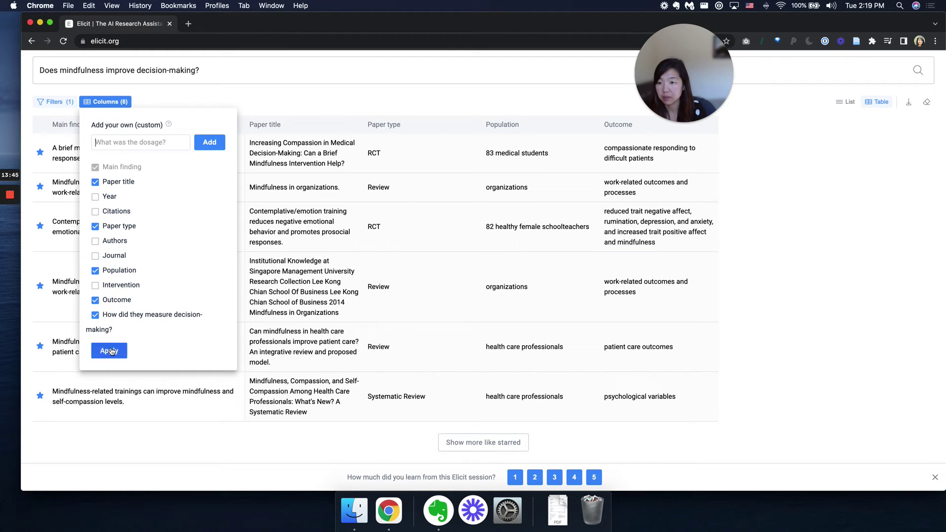
{"action": "left_click", "coordinate": [106, 351]}
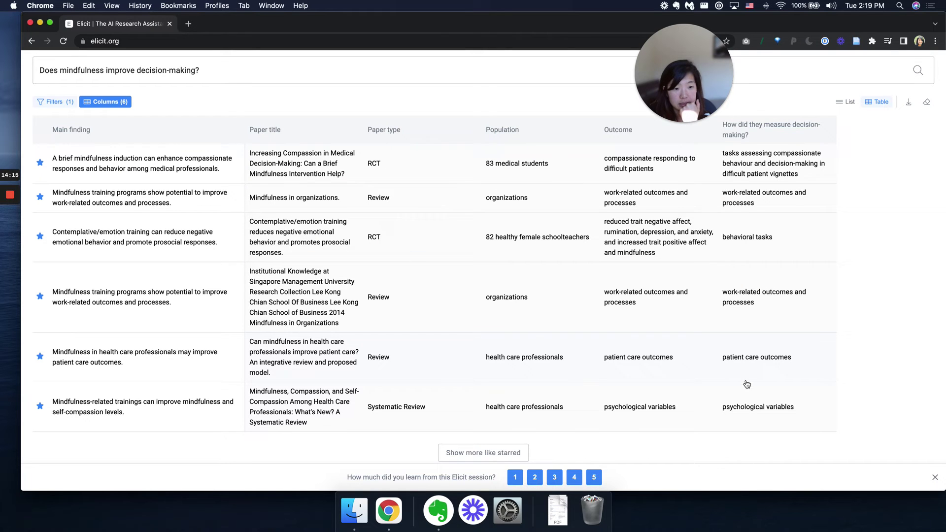
Open the first row's brief mindfulness induction paper to view its abstract
{"action": "scroll", "coordinate": [724, 367], "scroll_direction": "down", "scroll_amount": 1}
{"action": "scroll", "coordinate": [725, 368], "scroll_direction": "up", "scroll_amount": 3}
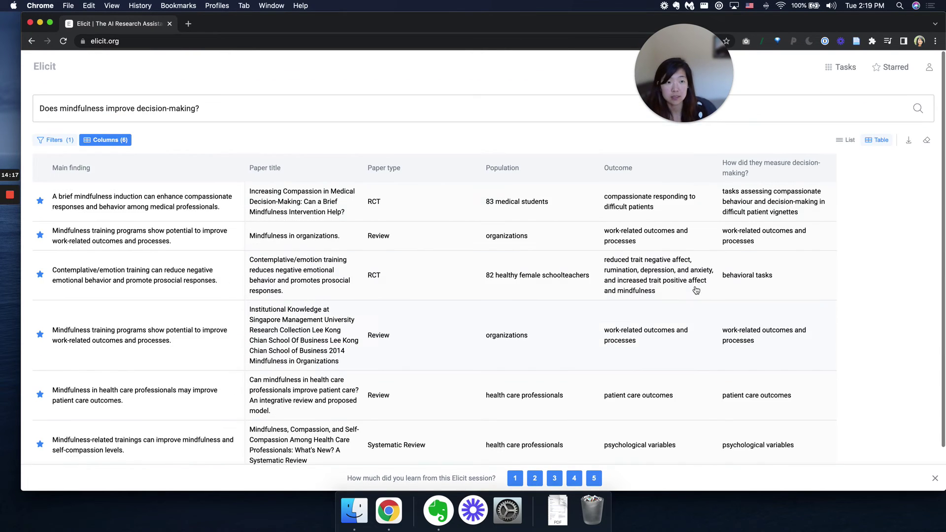
{"action": "left_click", "coordinate": [118, 140]}
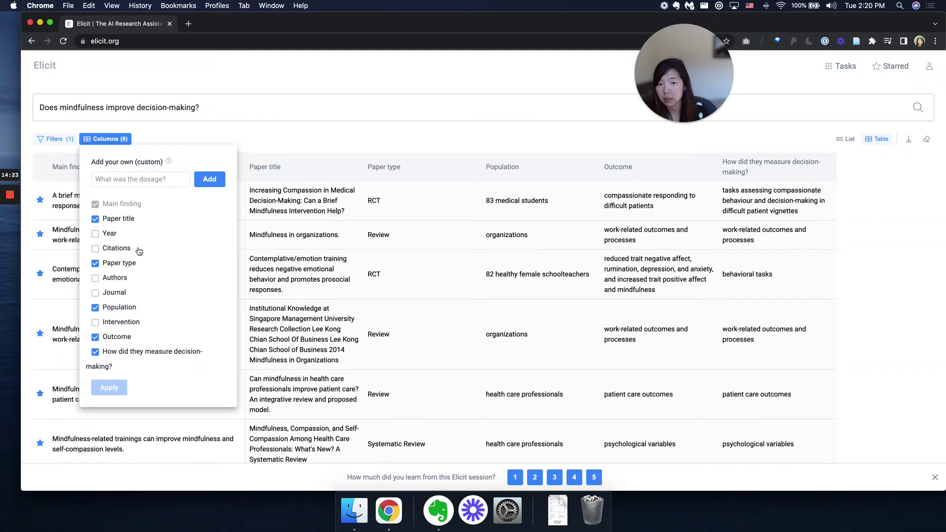
{"action": "key", "text": "Escape"}
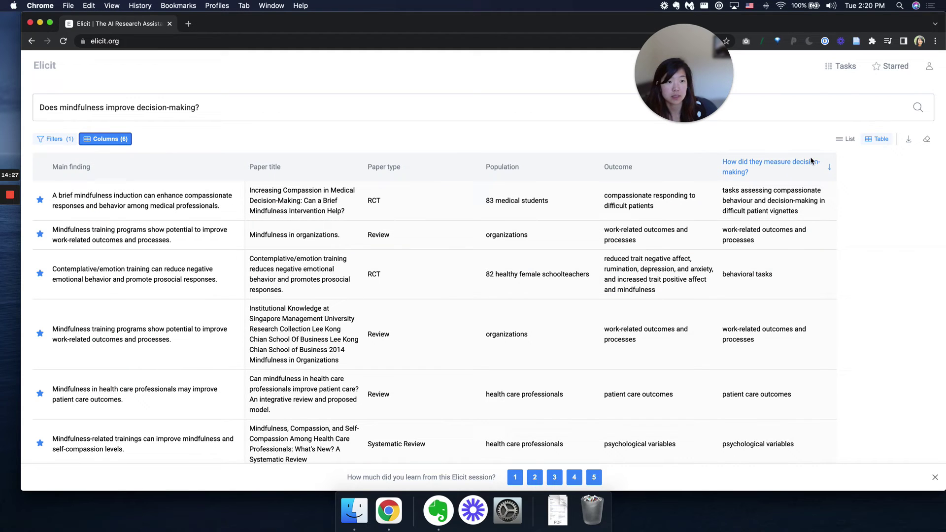
{"action": "left_click", "coordinate": [762, 208]}
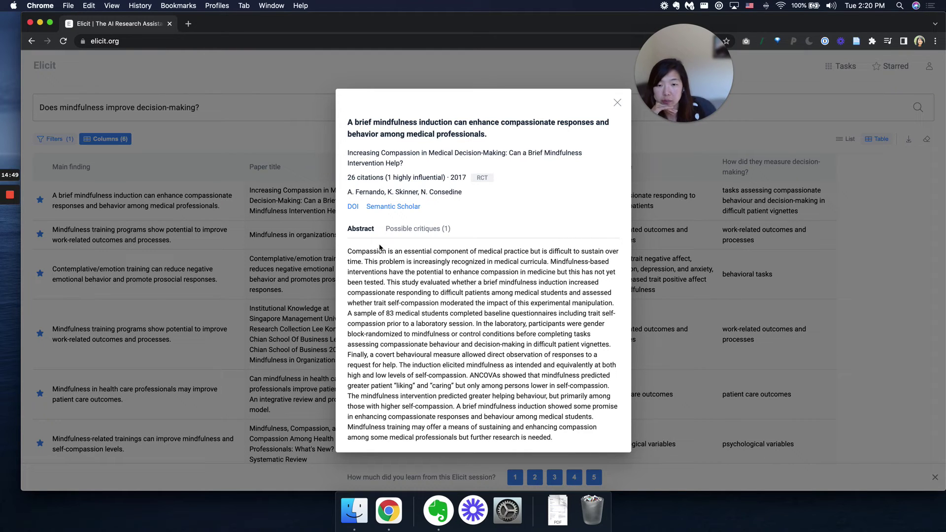
Show the paper's single possible critique instead of its abstract
{"action": "left_click", "coordinate": [419, 230]}
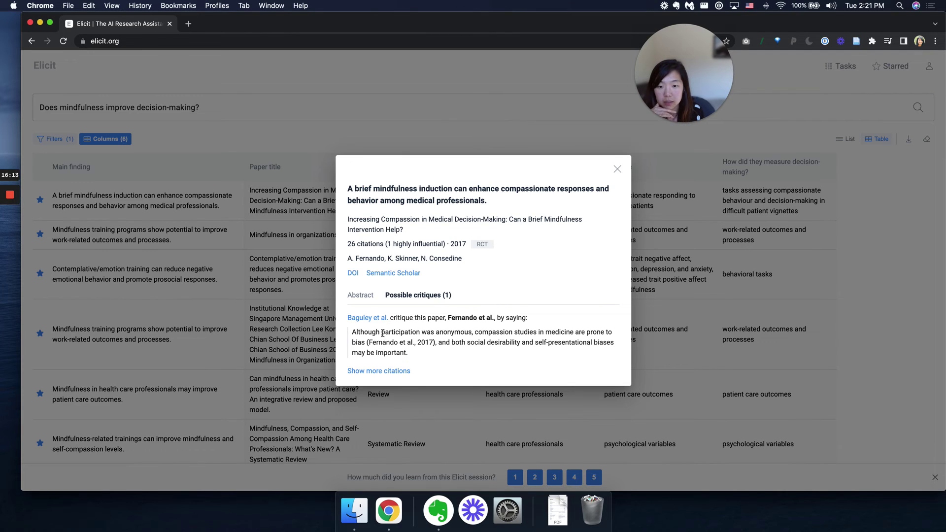
{"action": "left_click_drag", "start_coordinate": [382, 331], "coordinate": [471, 329]}
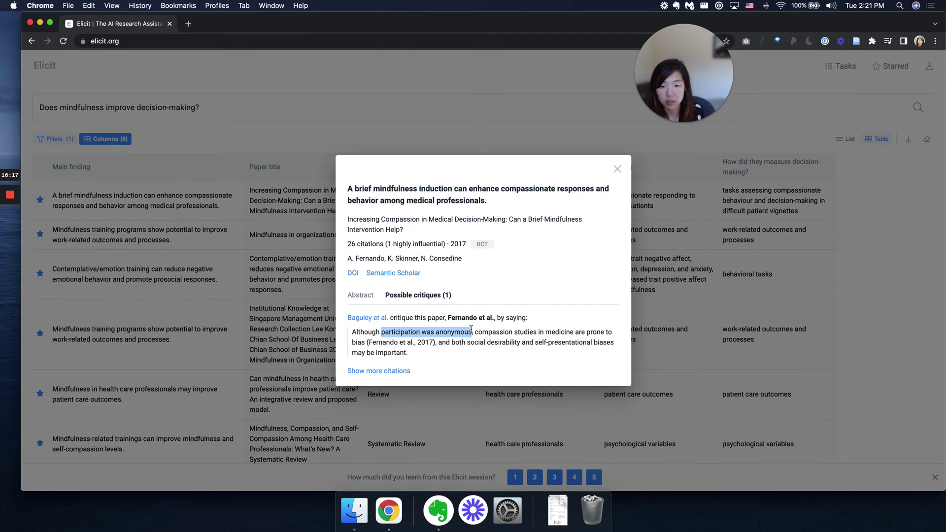
{"action": "left_click", "coordinate": [471, 329]}
{"action": "left_click_drag", "start_coordinate": [355, 342], "coordinate": [439, 350]}
{"action": "left_click", "coordinate": [438, 350]}
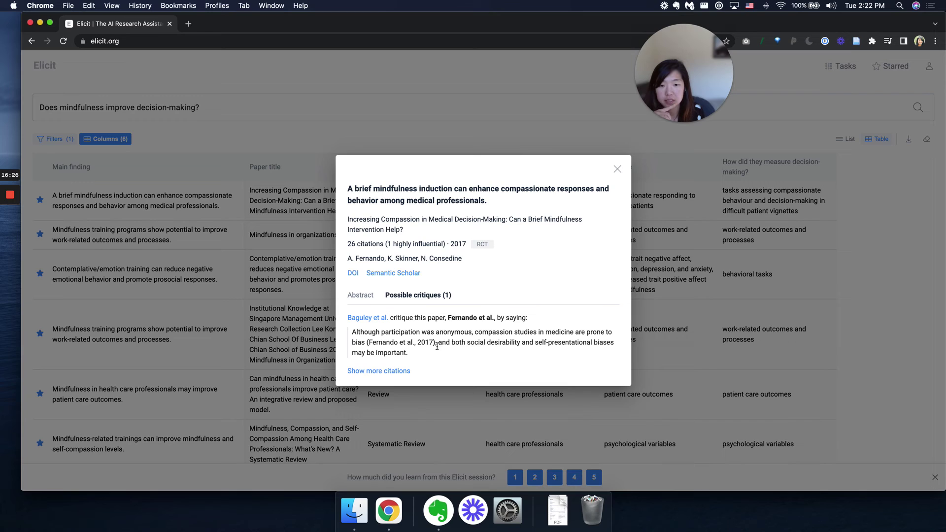
{"action": "mouse_move", "coordinate": [436, 344]}
{"action": "left_mouse_down"}
{"action": "mouse_move", "coordinate": [351, 342]}
{"action": "mouse_move", "coordinate": [425, 344]}
{"action": "left_mouse_up"}
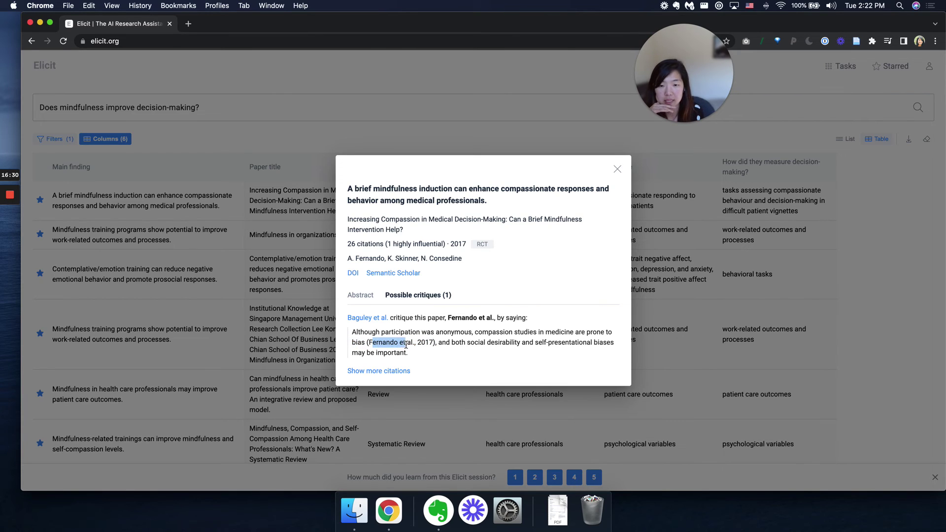
{"action": "left_click", "coordinate": [425, 343]}
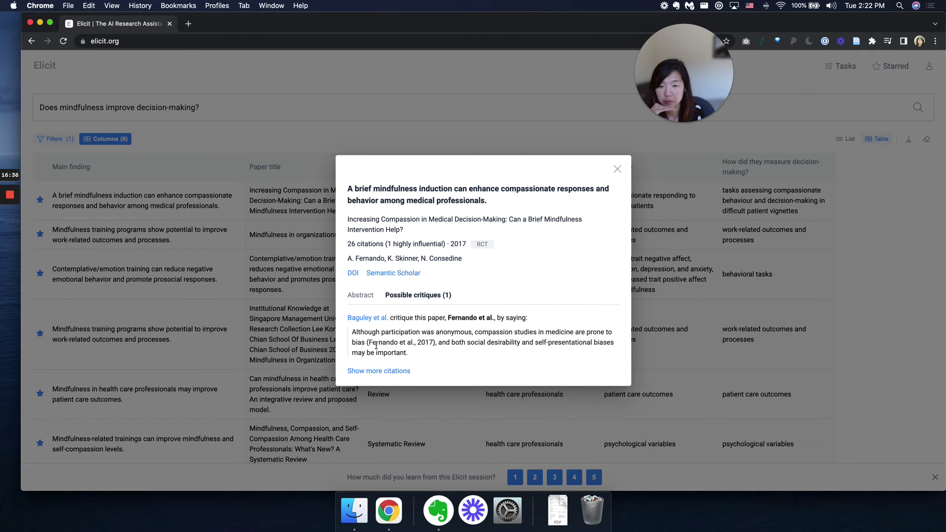
{"action": "left_click_drag", "start_coordinate": [366, 342], "coordinate": [426, 343]}
{"action": "left_click", "coordinate": [427, 344]}
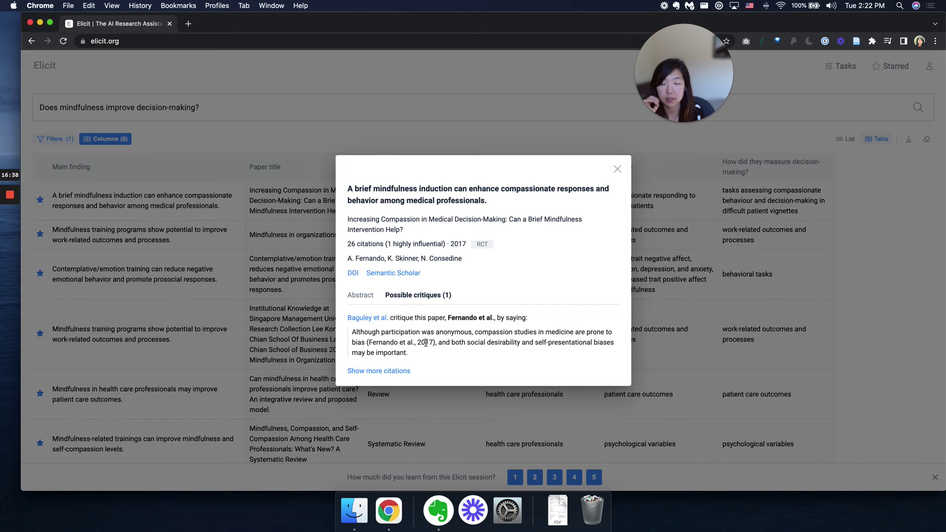
Expand the paper's citations list, then close the paper details
{"action": "left_click", "coordinate": [377, 371]}
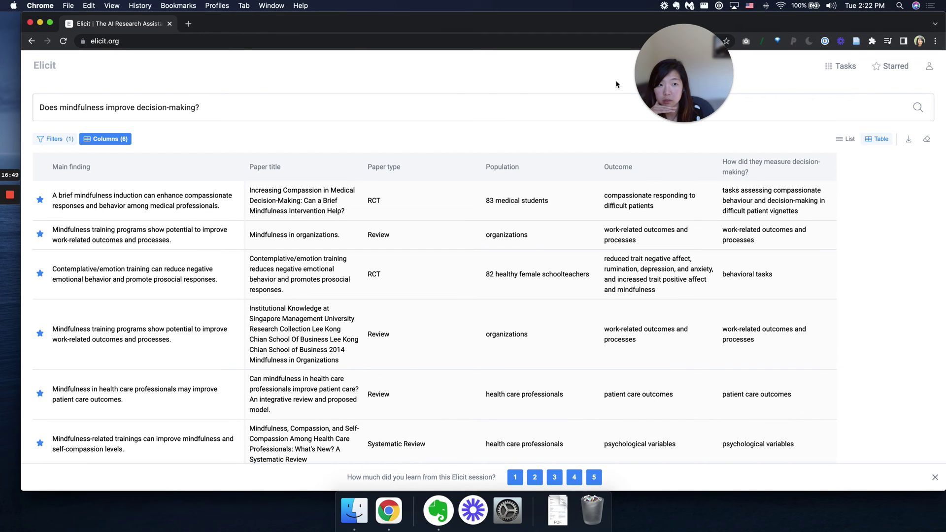
{"action": "left_click", "coordinate": [617, 80]}
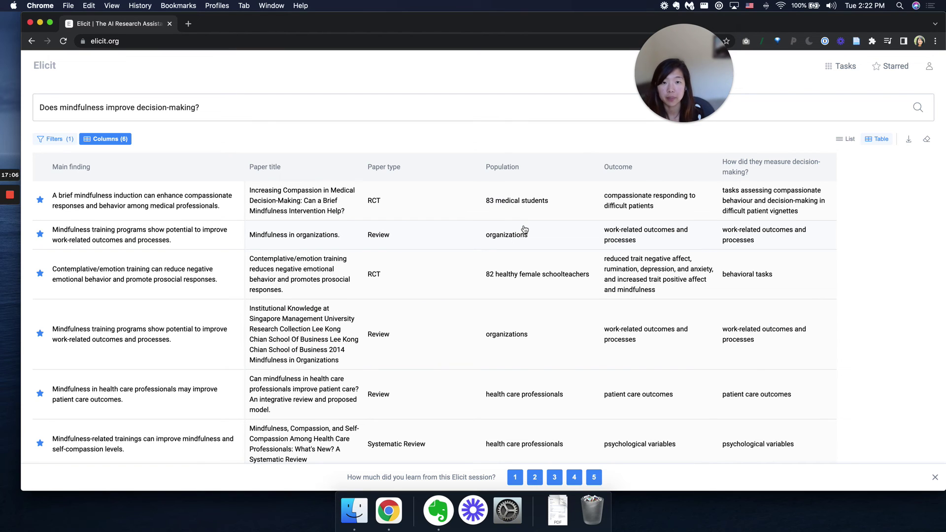
Sort the table by Population and add Year and Citations columns
{"action": "left_click", "coordinate": [500, 167]}
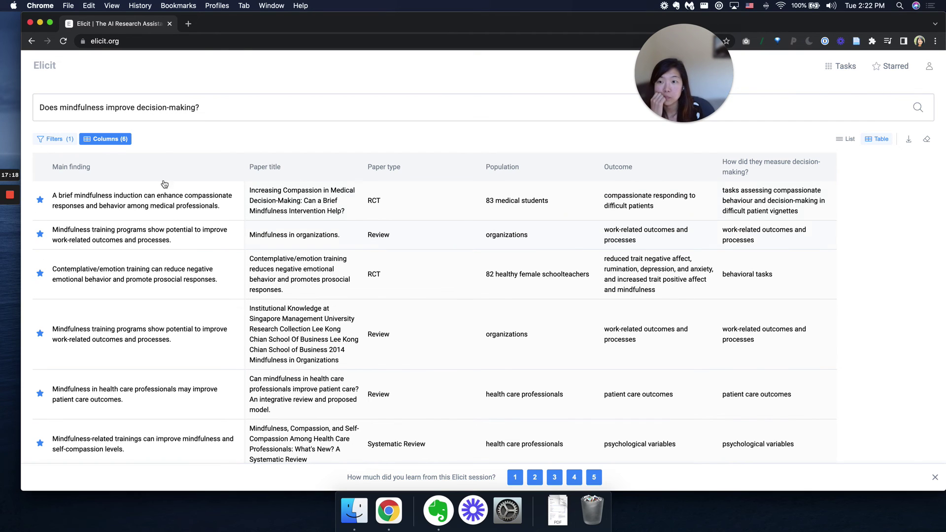
{"action": "left_click", "coordinate": [118, 139]}
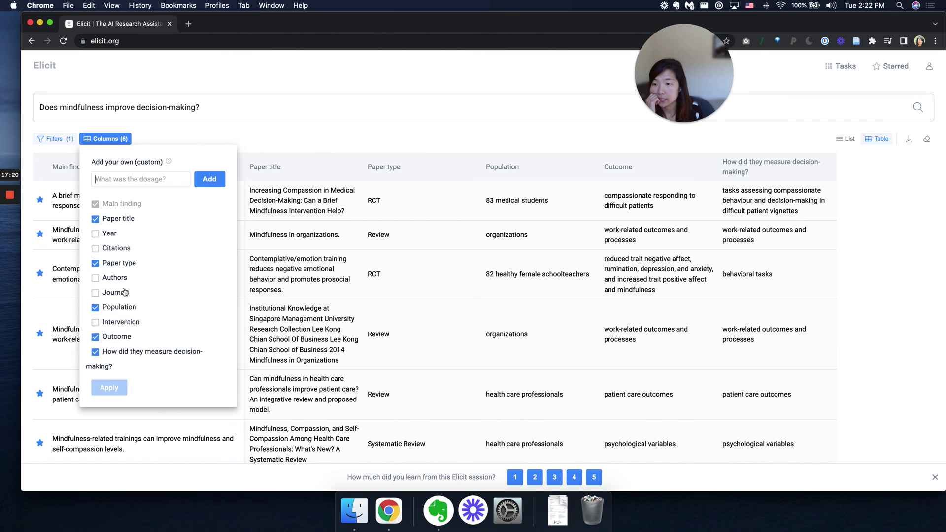
{"action": "left_click", "coordinate": [110, 235]}
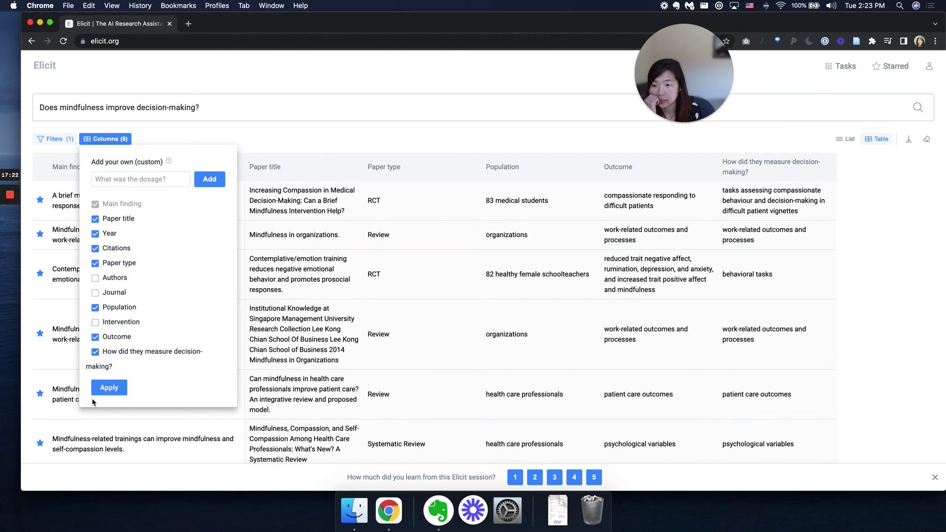
{"action": "left_click", "coordinate": [109, 387]}
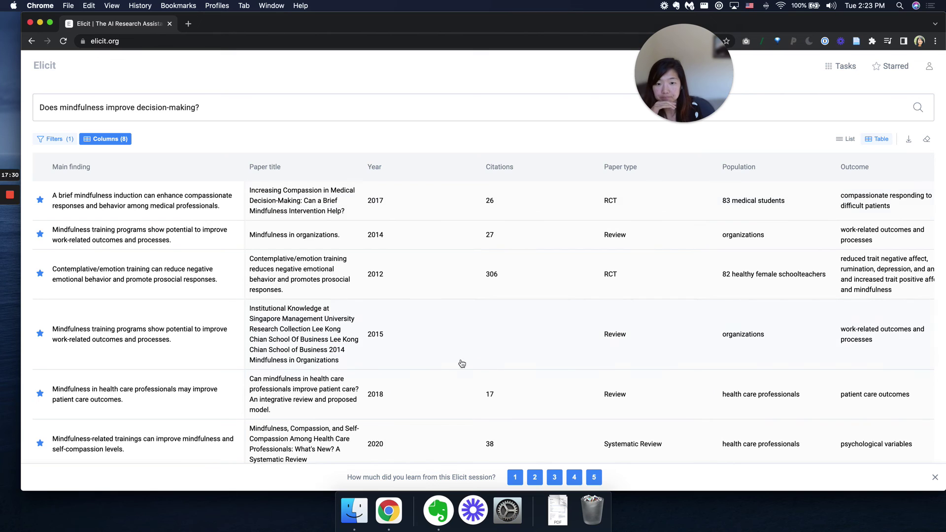
{"action": "scroll", "coordinate": [458, 380], "scroll_direction": "down", "scroll_amount": 2}
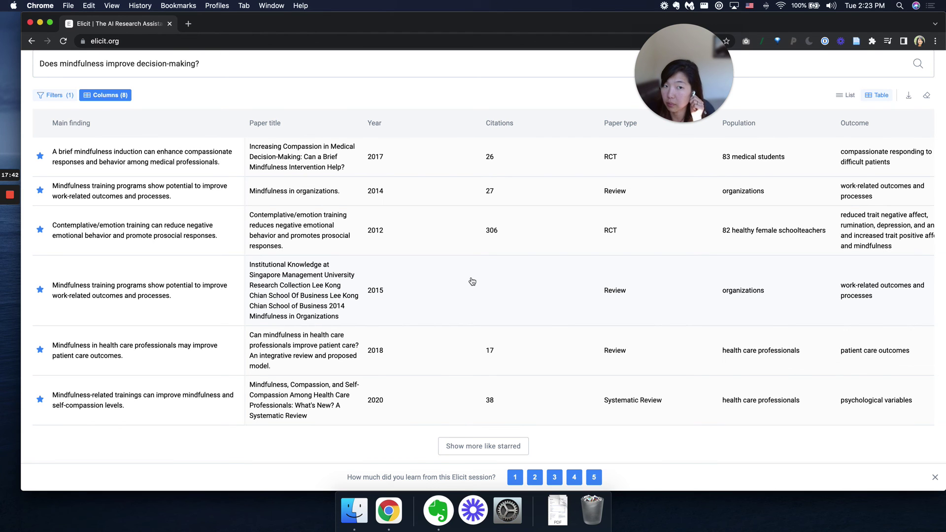
Open the first paper's DOI page in a new browser tab, keeping the table shown
{"action": "left_click", "coordinate": [457, 162]}
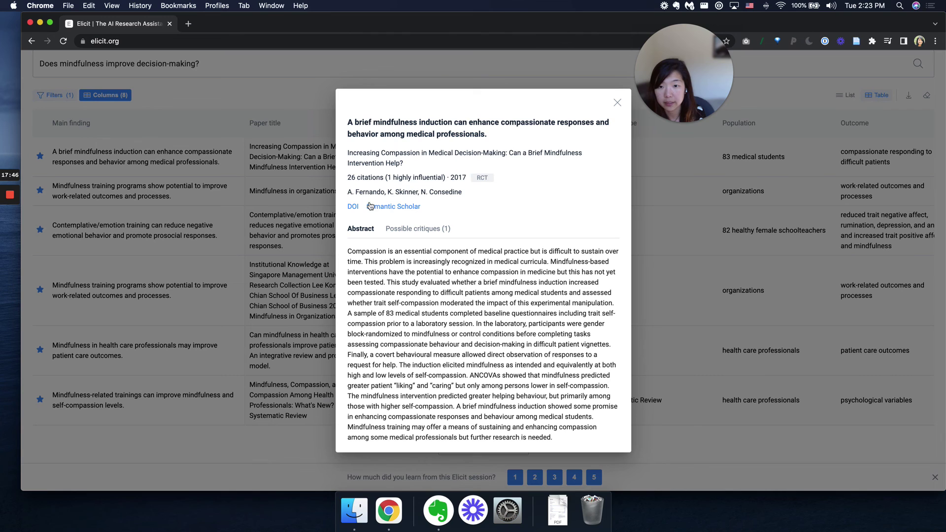
{"action": "left_click", "coordinate": [352, 206]}
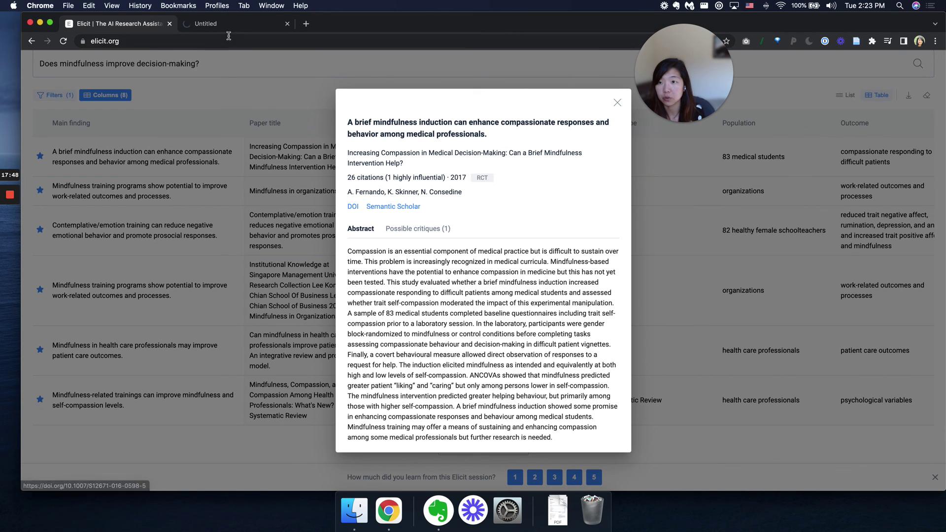
{"action": "key", "text": "Escape"}
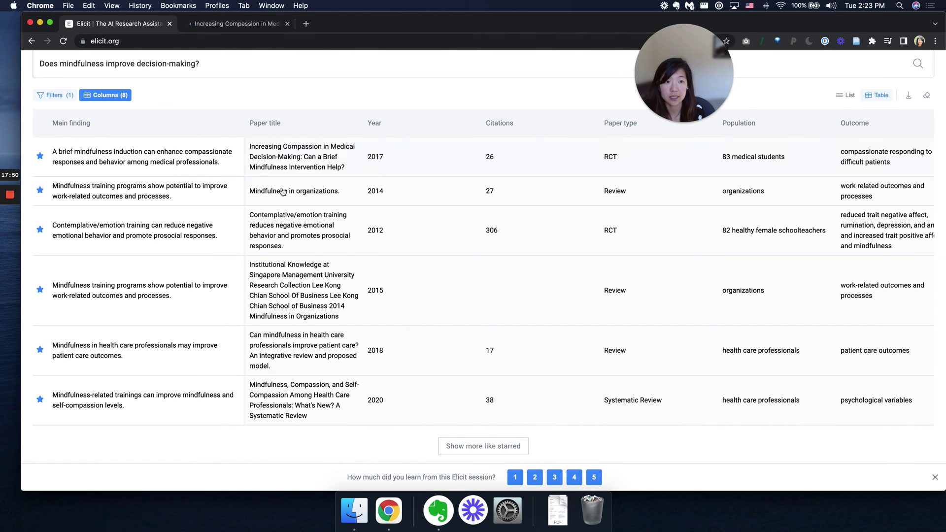
{"action": "left_click_drag", "start_coordinate": [345, 482], "coordinate": [649, 481]}
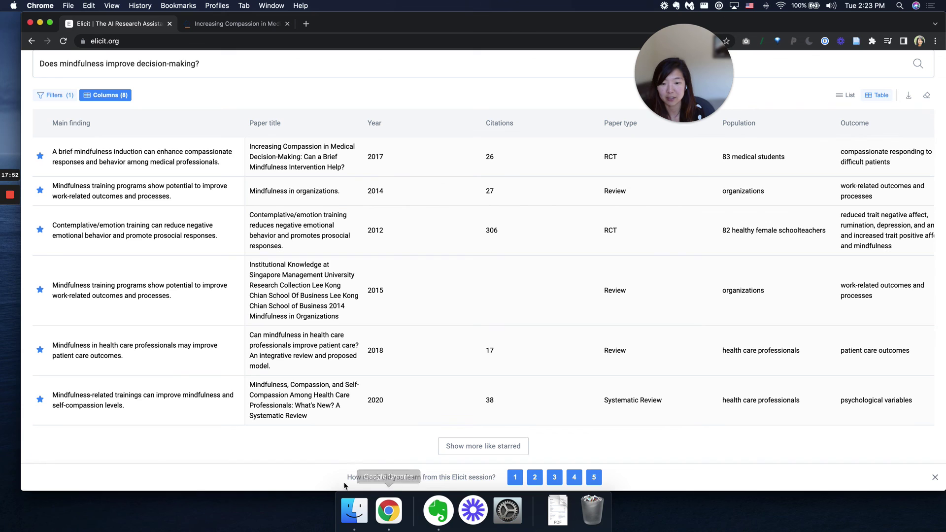
{"action": "left_click", "coordinate": [659, 476]}
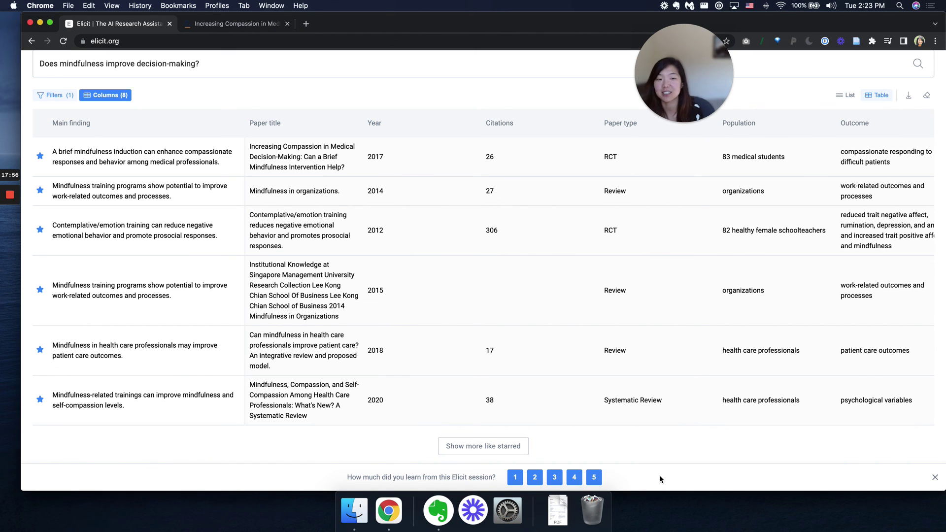
{"action": "scroll", "coordinate": [625, 329], "scroll_direction": "up", "scroll_amount": 2}
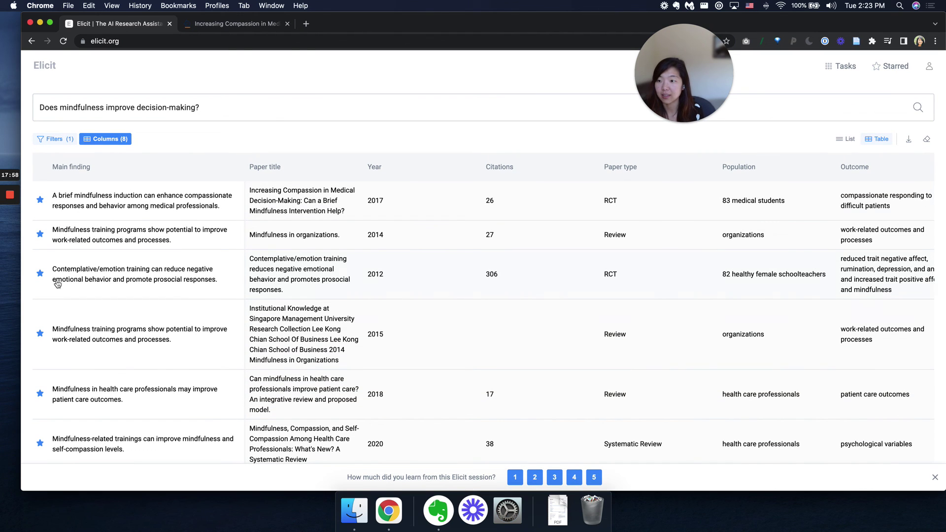
Open Starred items in a new tab and expand the self-compassion review's abstract
{"action": "left_click", "coordinate": [894, 66], "text": "super"}
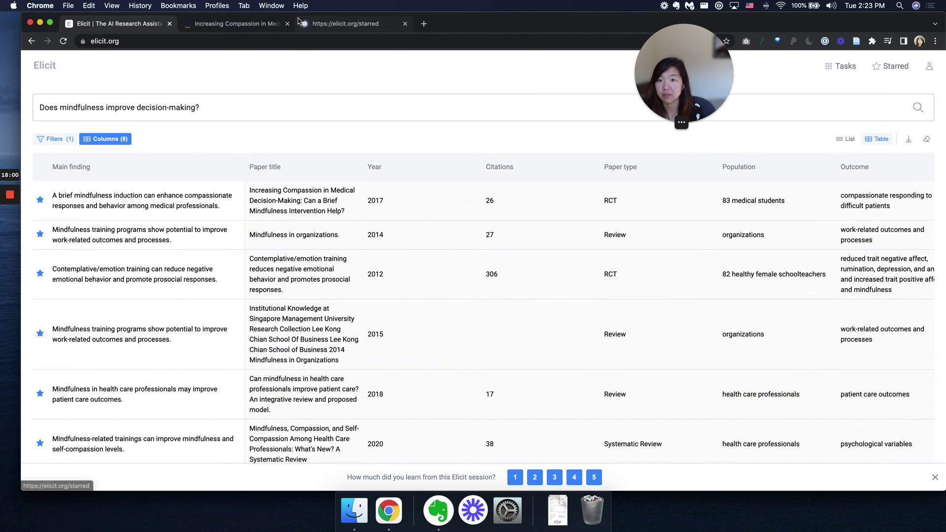
{"action": "left_click", "coordinate": [331, 31]}
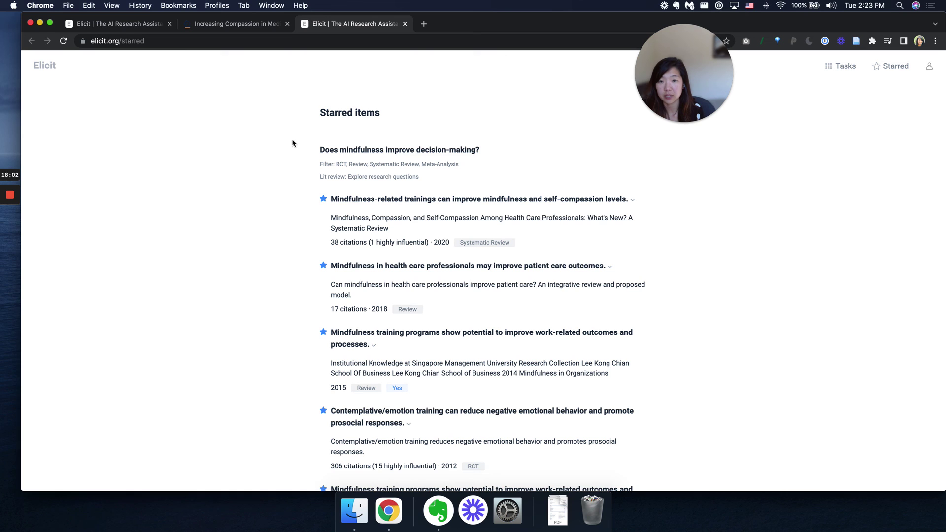
{"action": "left_click_drag", "start_coordinate": [318, 149], "coordinate": [520, 150]}
{"action": "left_click", "coordinate": [518, 148]}
{"action": "scroll", "coordinate": [420, 240], "scroll_direction": "down", "scroll_amount": 3}
{"action": "left_click", "coordinate": [403, 161]}
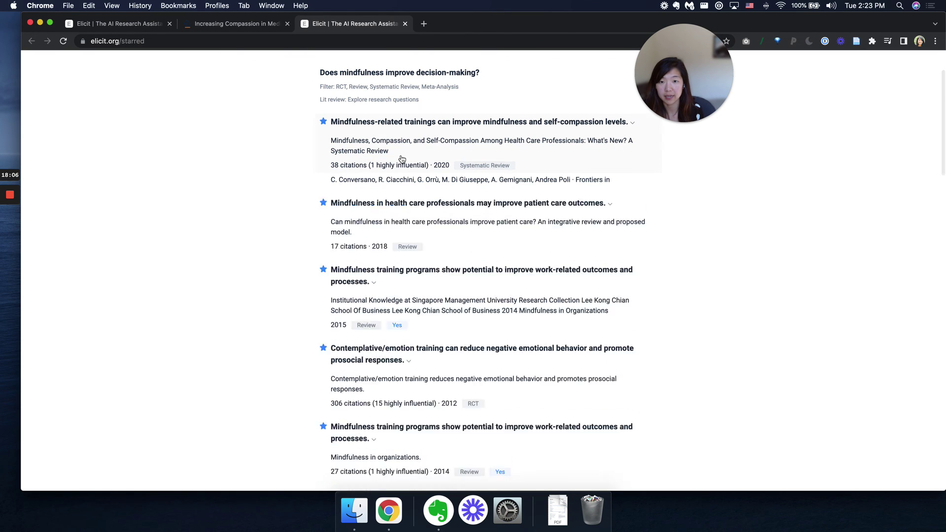
{"action": "scroll", "coordinate": [419, 216], "scroll_direction": "down", "scroll_amount": 3}
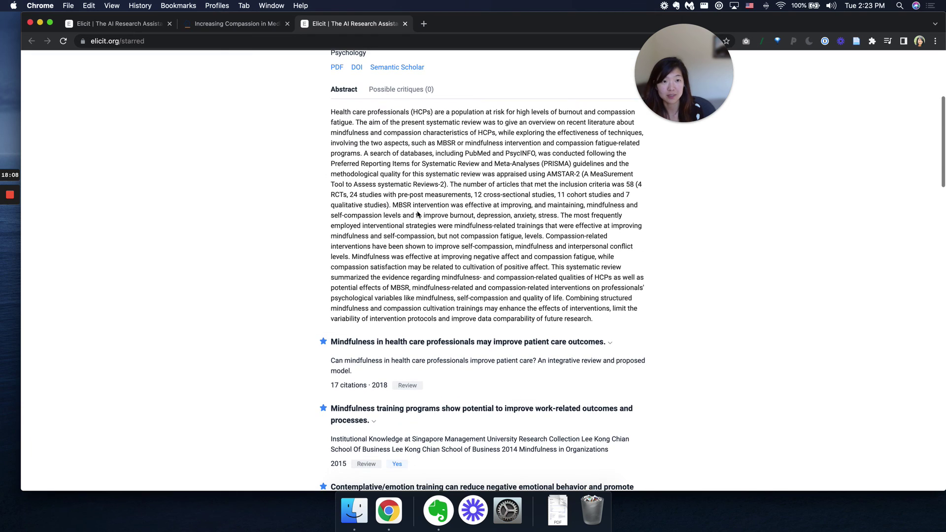
Return to the first Chrome tab showing the six starred papers with Year and Citations
{"action": "left_click", "coordinate": [103, 24]}
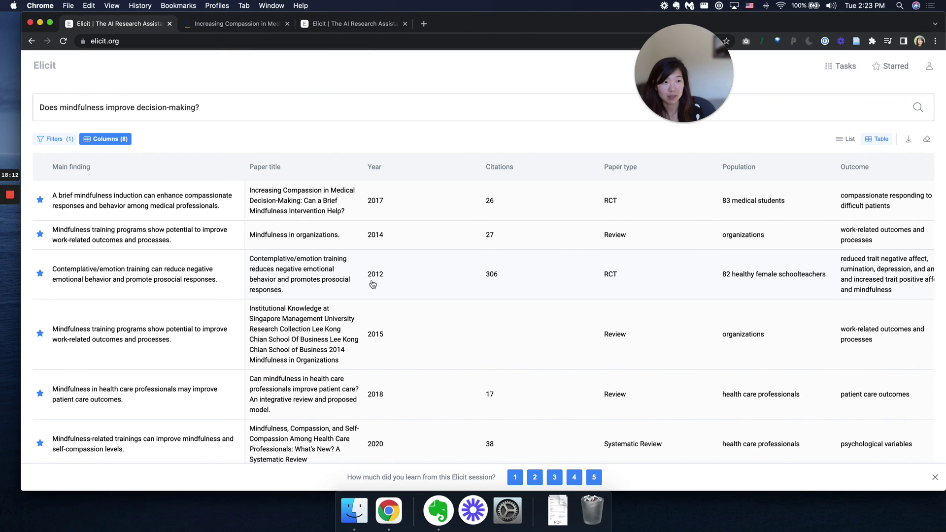